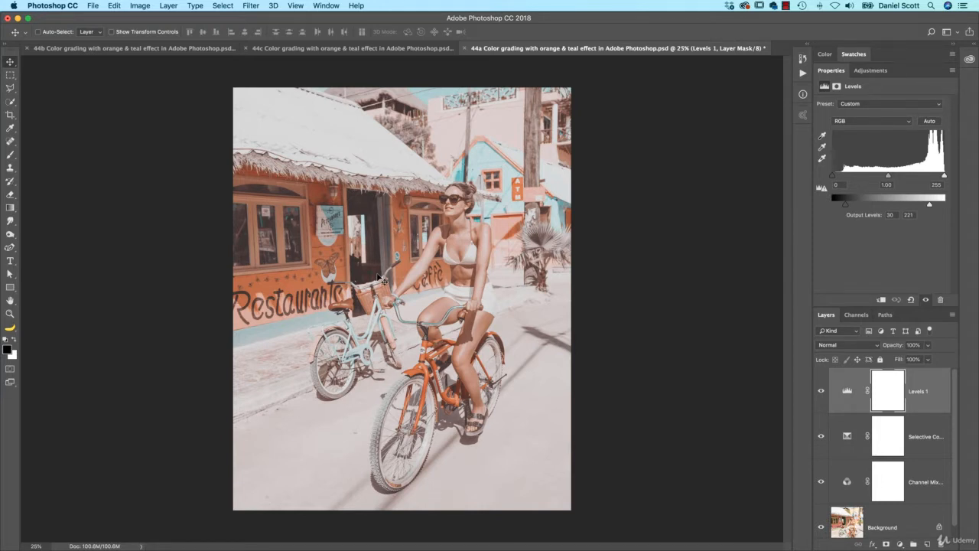
key(ctrl+Tab)
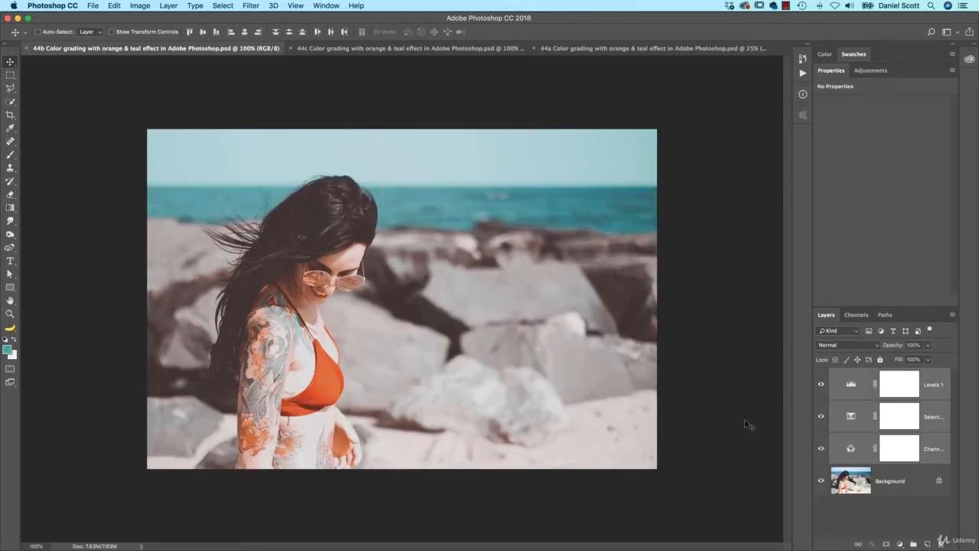
click(823, 446)
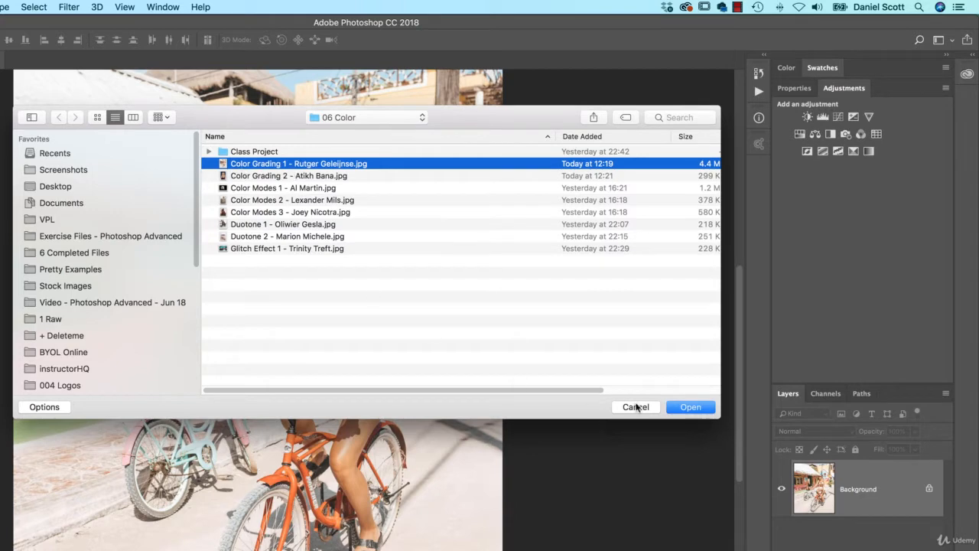
click(688, 406)
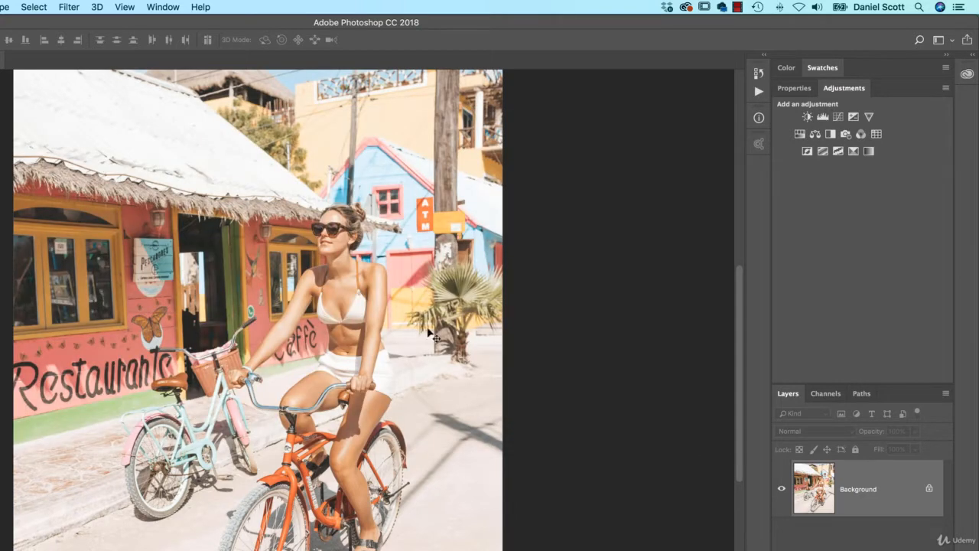
- Add a Curves adjustment and on the Blue channel pull the highlight point down and the shadow point up
click(837, 117)
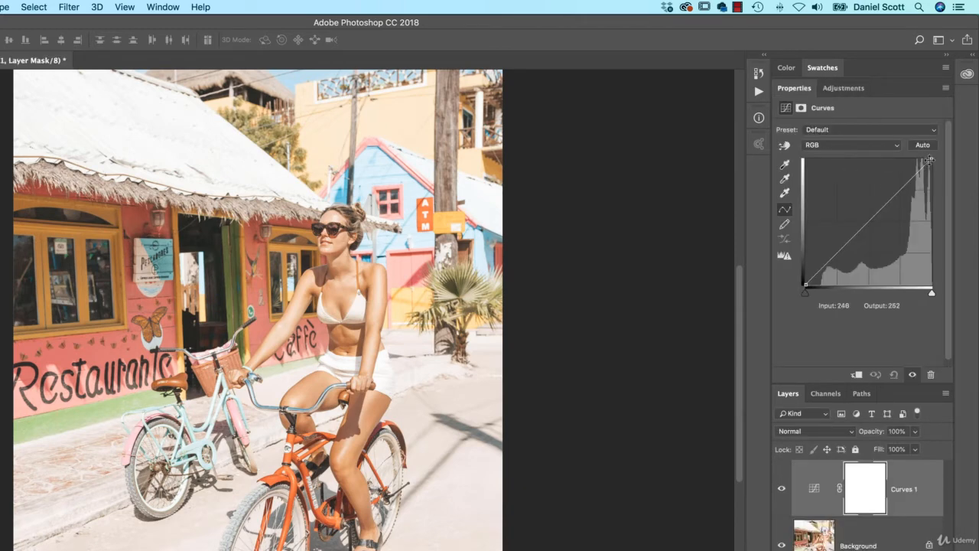
click(879, 145)
click(853, 175)
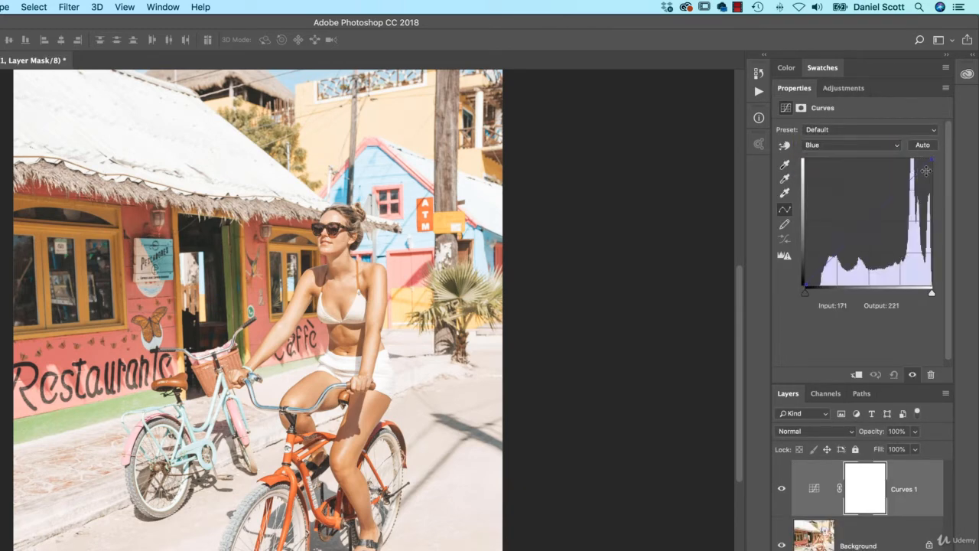
drag(925, 171, 930, 173)
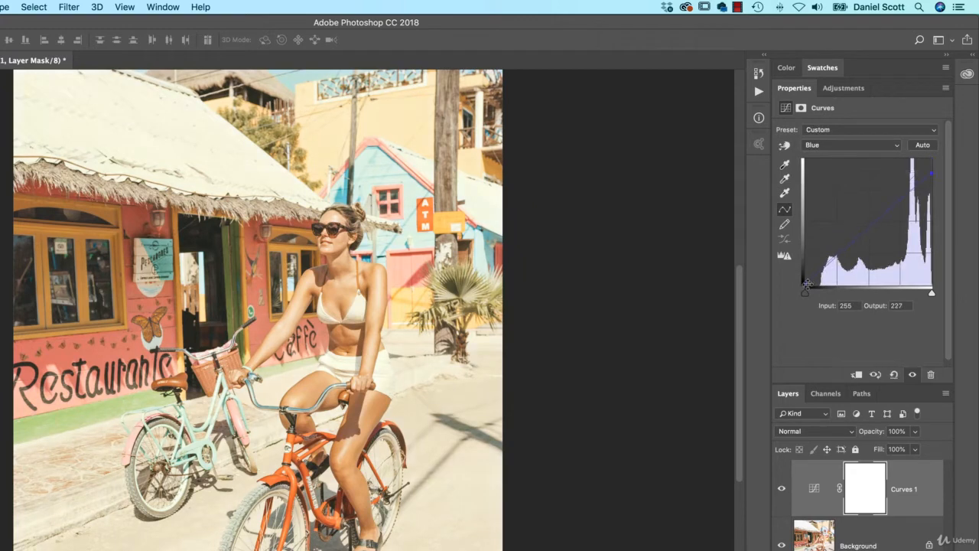
drag(807, 284, 801, 271)
- Toggle the Curves layer's visibility to compare, then delete the Curves layer
click(782, 490)
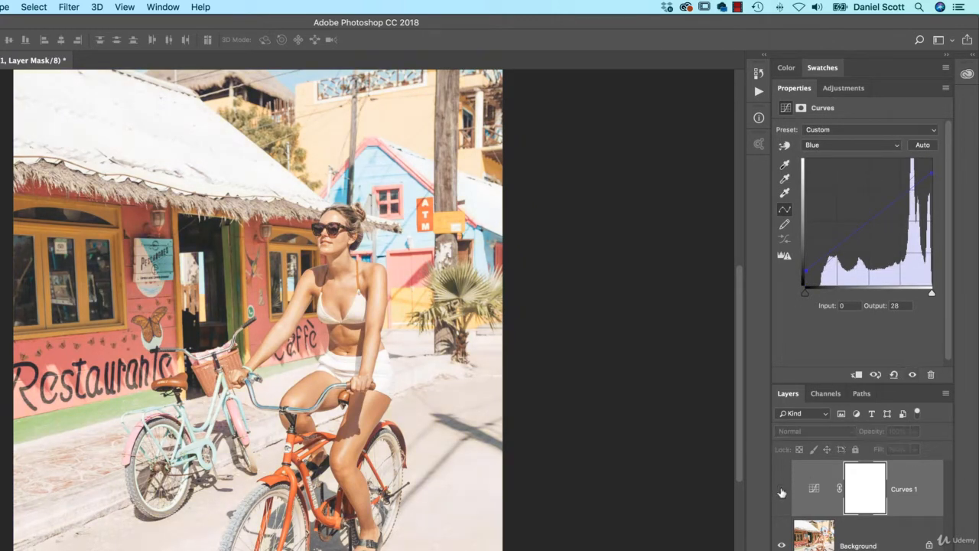
click(782, 491)
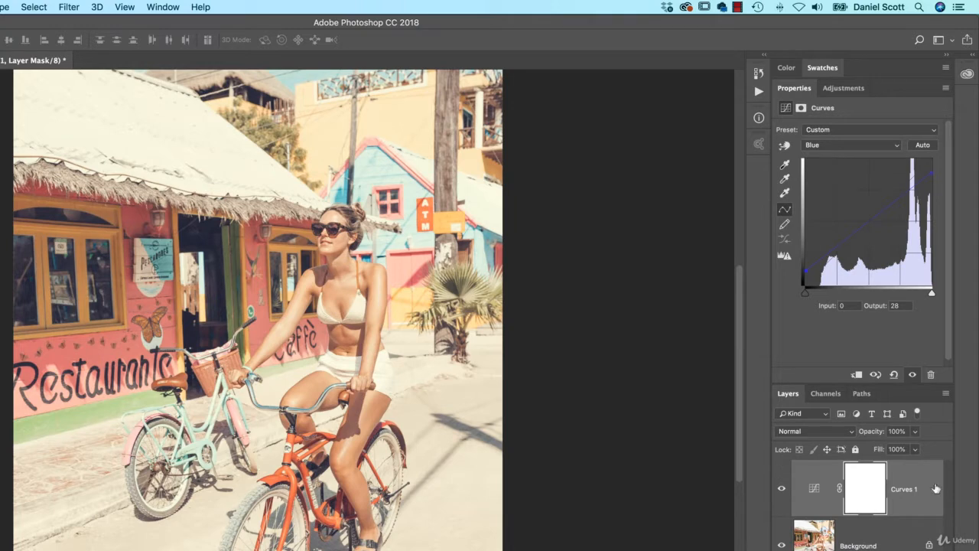
key(BackSpace)
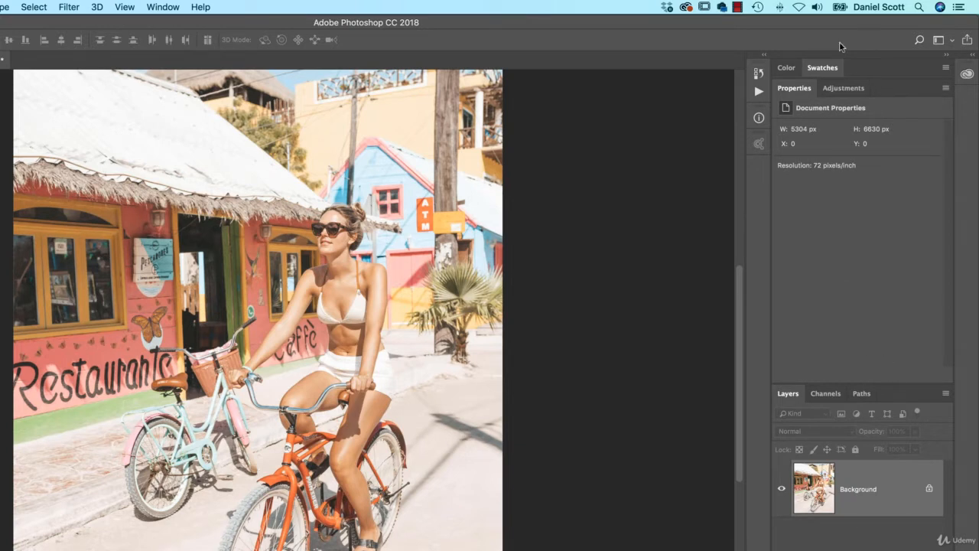
- Inspect the finished example document's Selective Color adjustment layer
click(842, 89)
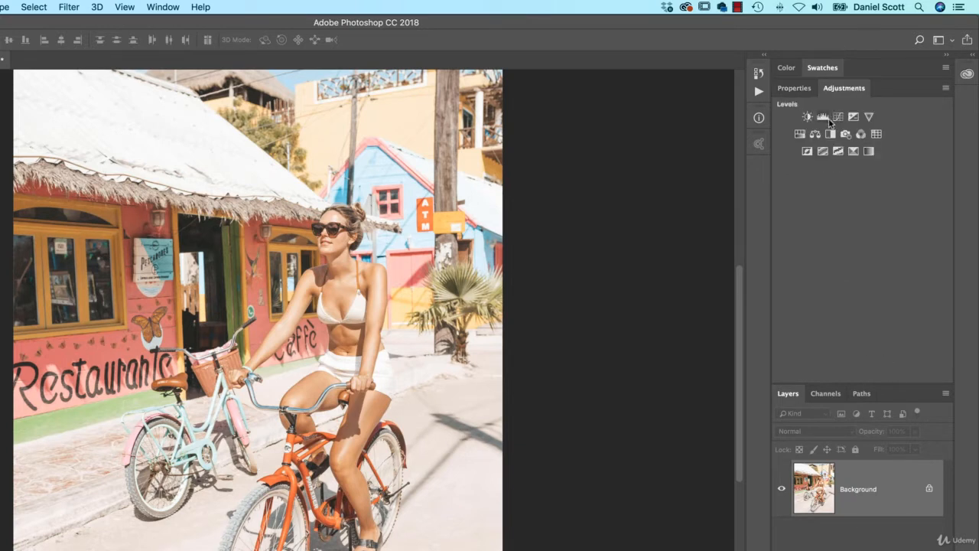
click(827, 68)
click(836, 70)
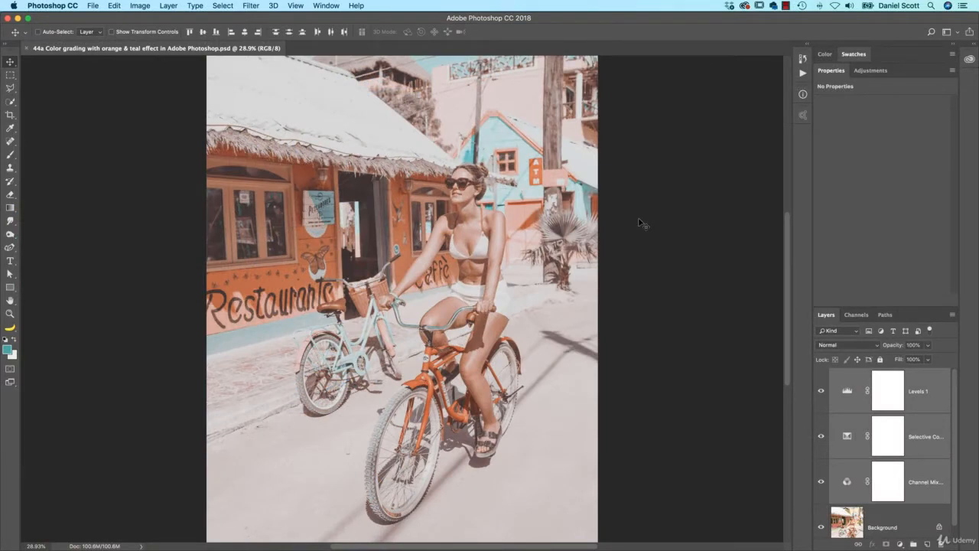
click(923, 439)
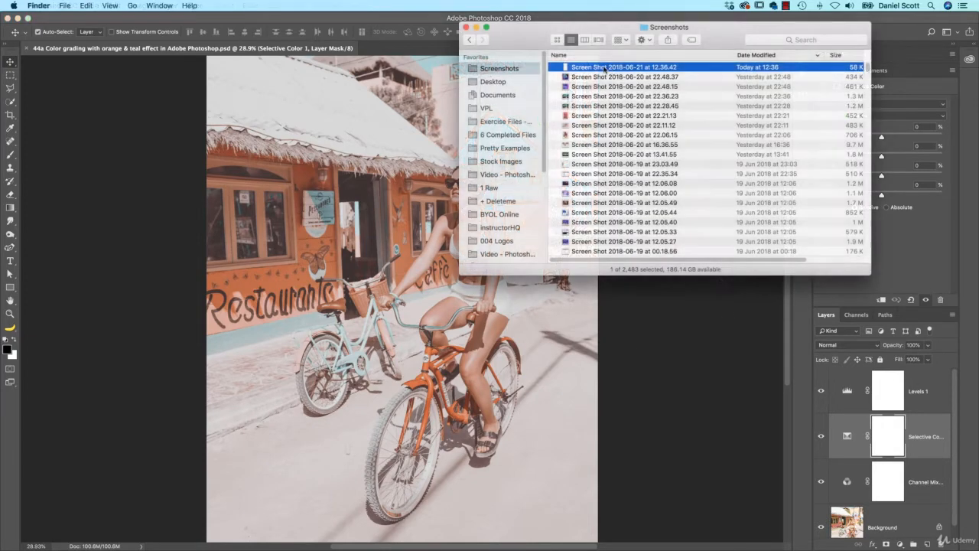
- Place the screenshot of the recipe notes into the document and scale it up beside the photo
drag(604, 67, 115, 234)
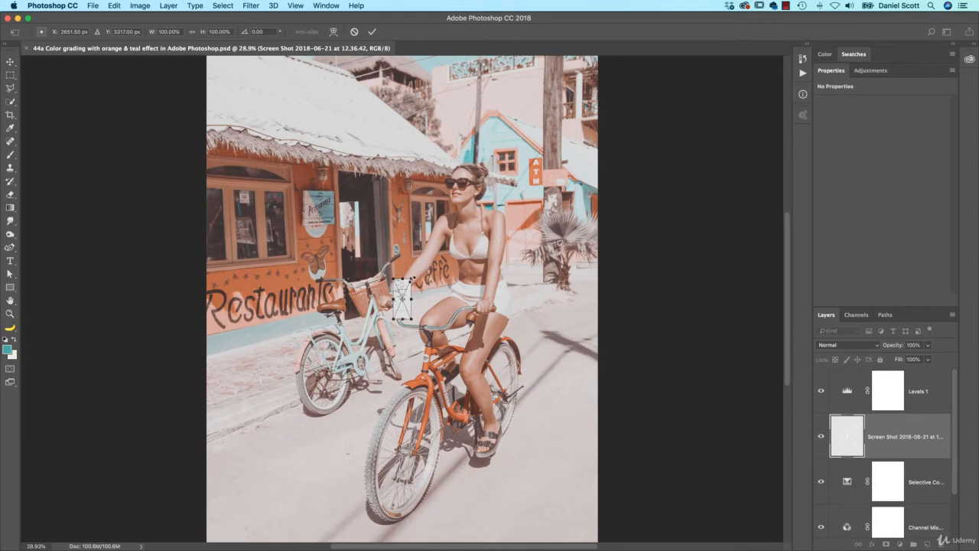
drag(459, 246, 182, 283)
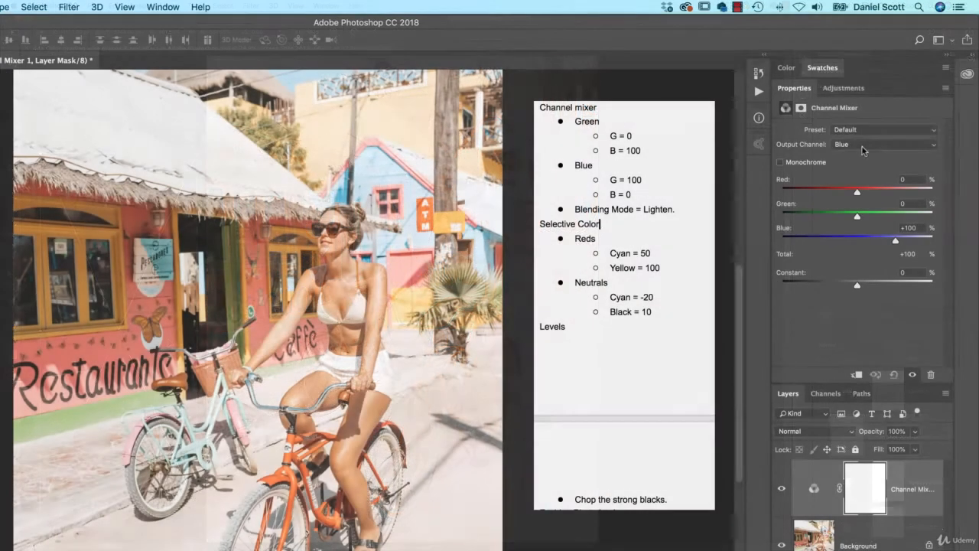
- On the Channel Mixer's Green output channel, set Green to 0 and Blue to 100
click(867, 144)
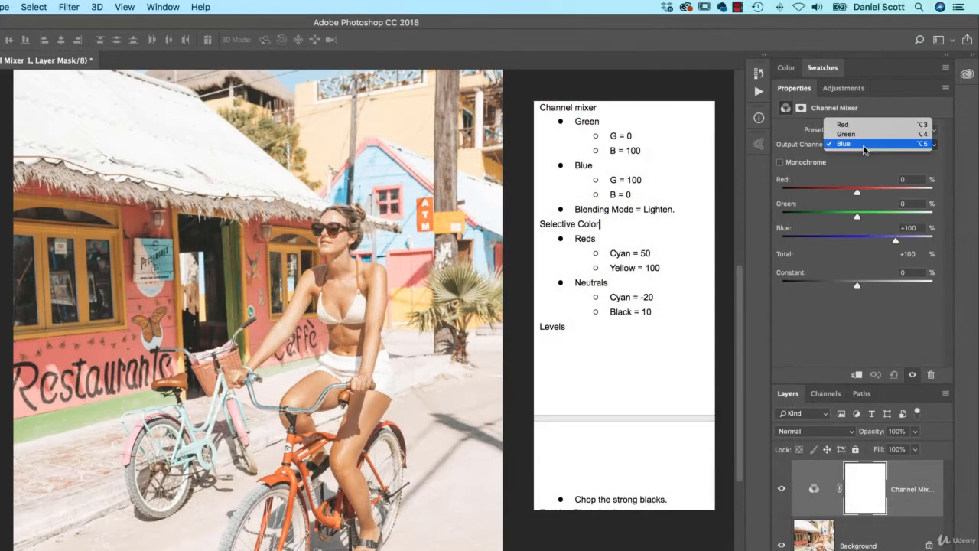
click(846, 135)
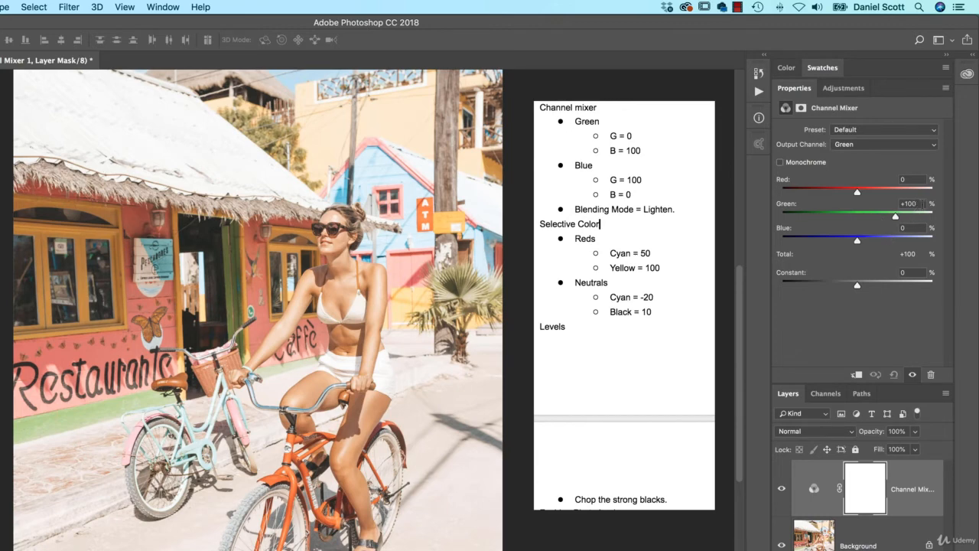
click(910, 204)
text(0)
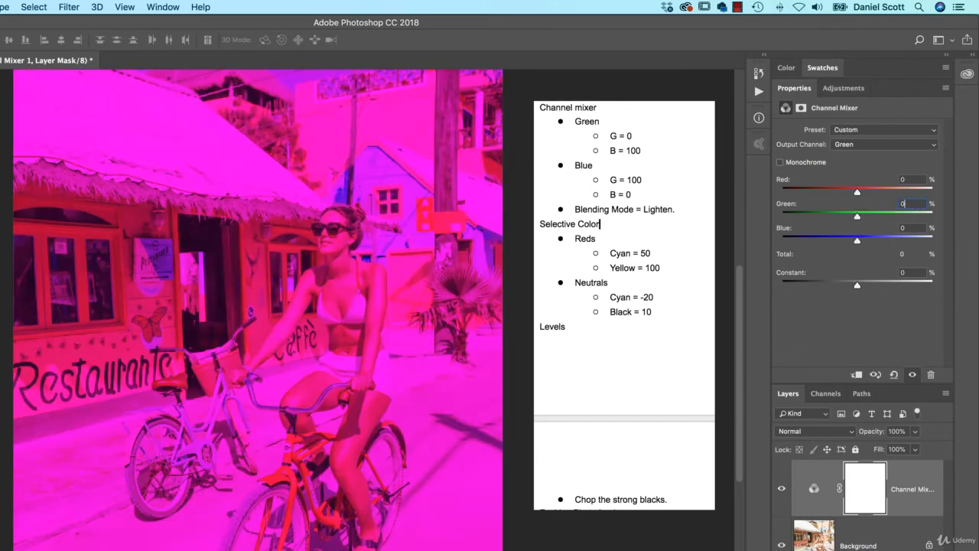
key(Tab)
text(100)
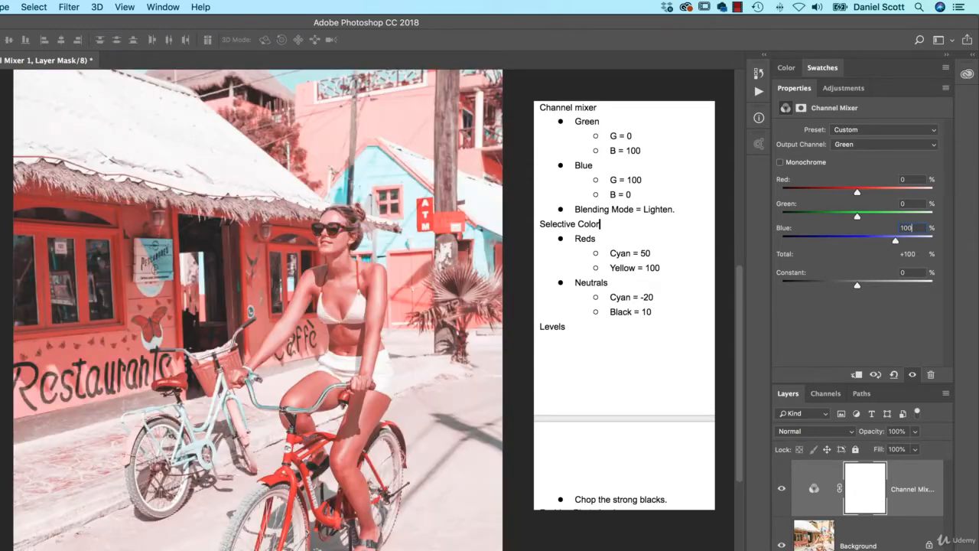
- On the Channel Mixer's Blue output channel, set Green to 100 and Blue to 0
click(906, 227)
click(861, 146)
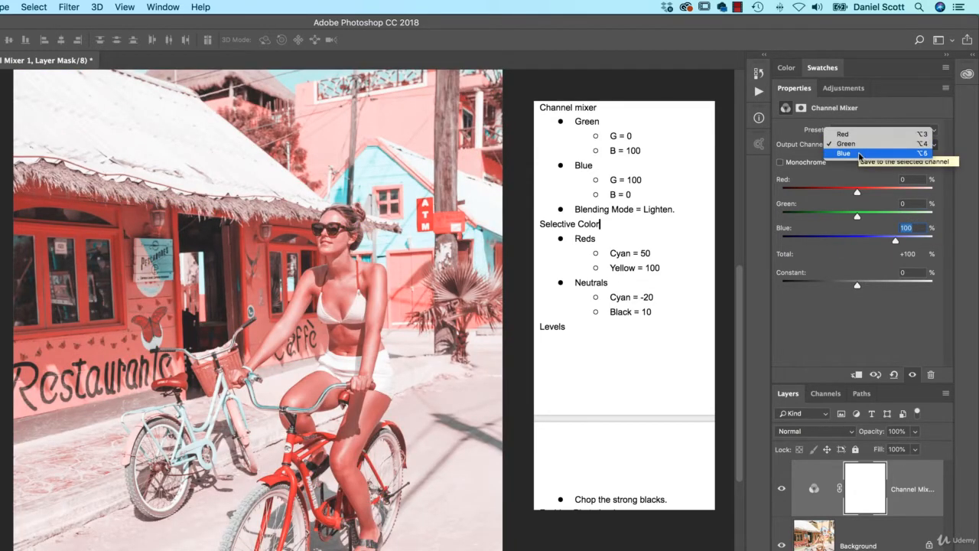
click(843, 153)
click(912, 204)
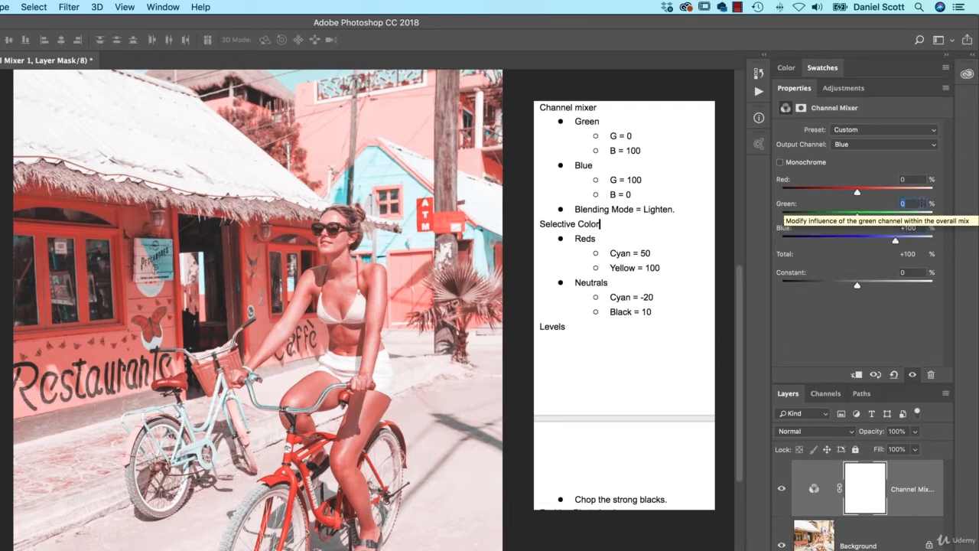
text(100)
key(Tab)
text(0)
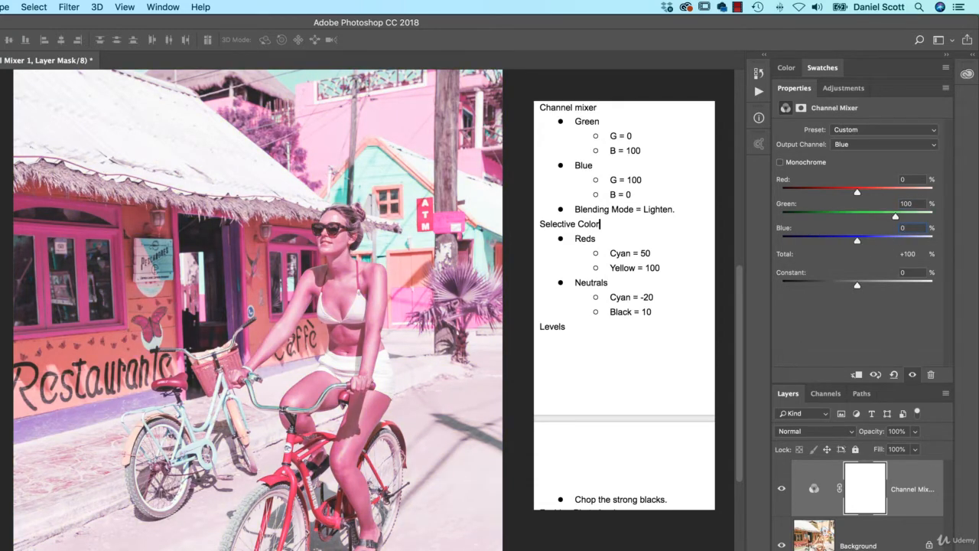
- Cycle through blending modes on the Channel Mixer layer, comparing with visibility toggled, and settle on Lighten
click(918, 490)
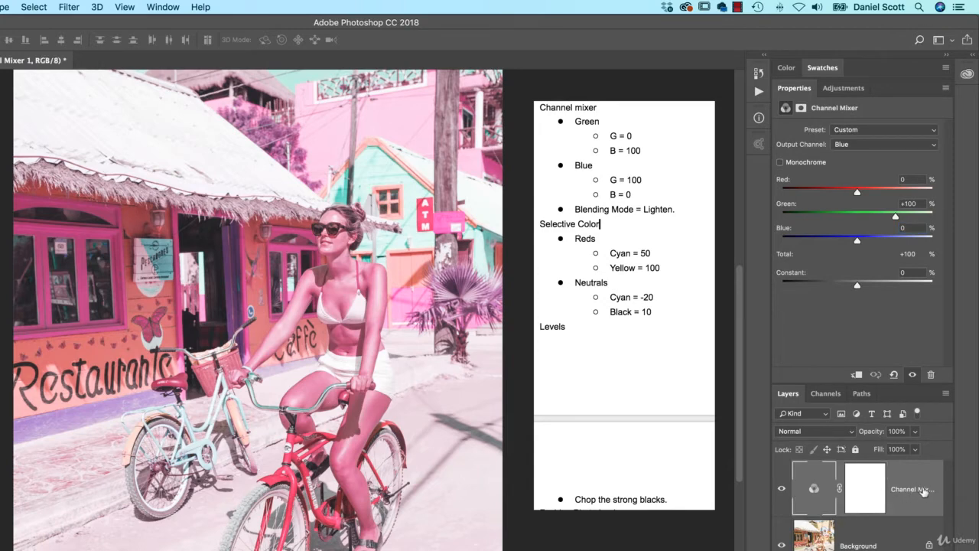
click(812, 431)
click(784, 442)
key(shift+plus)
key(shift+plus)
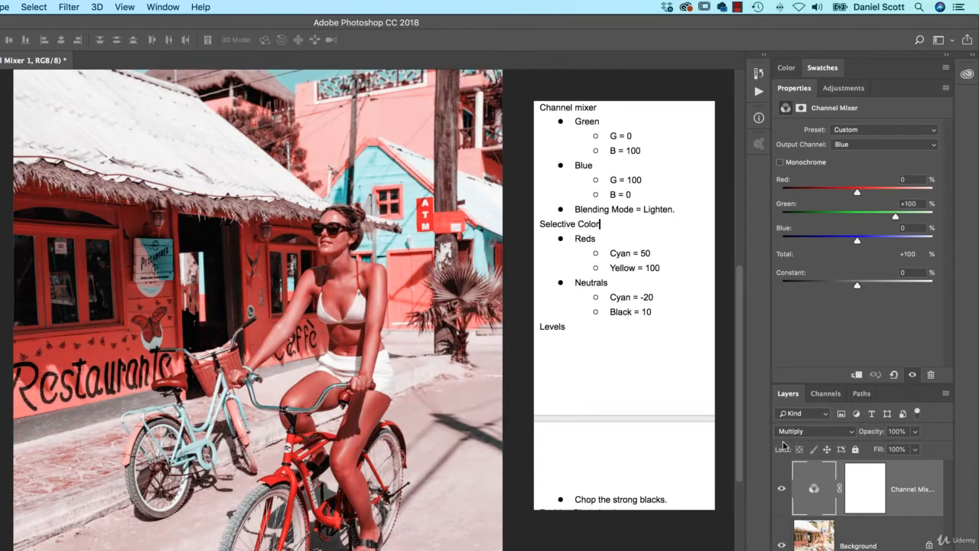
key(shift+minus)
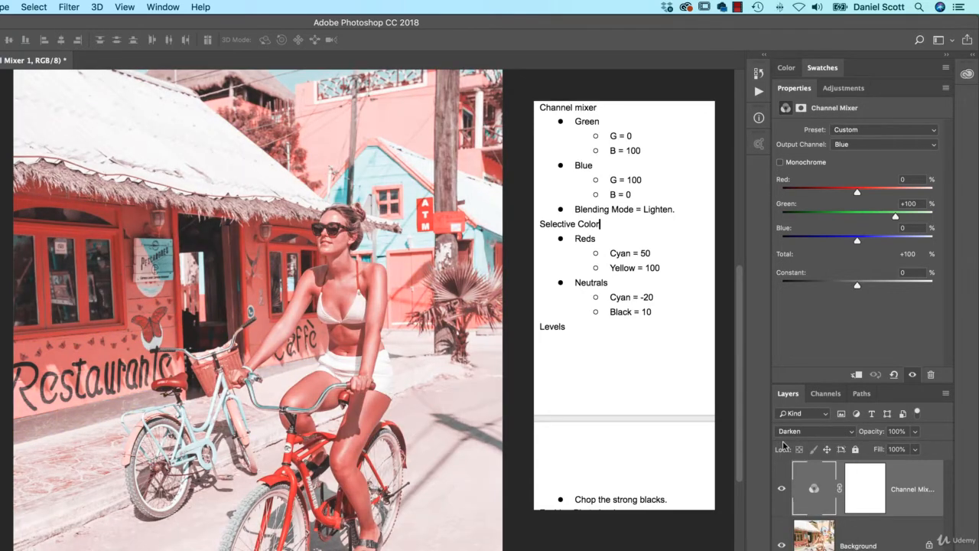
click(781, 489)
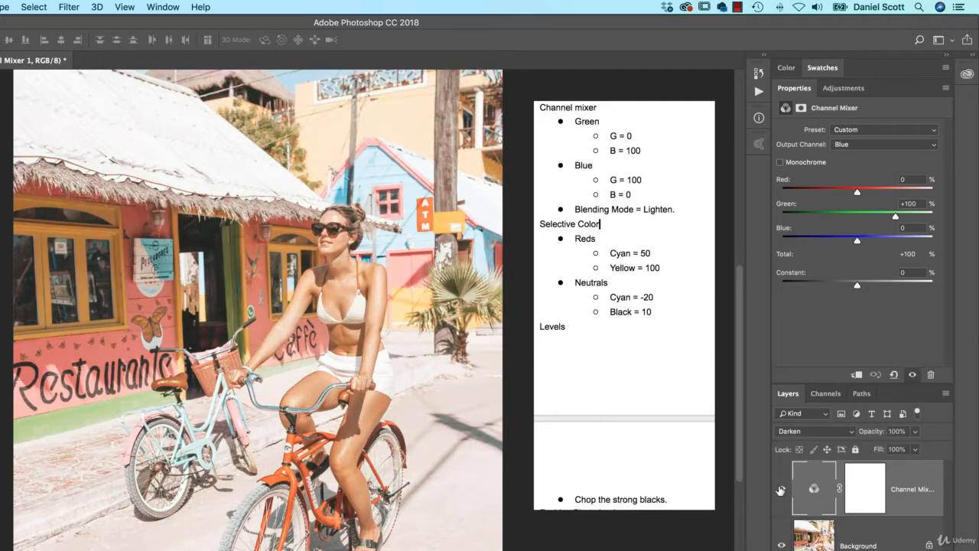
click(781, 489)
key(shift+plus)
key(shift+plus)
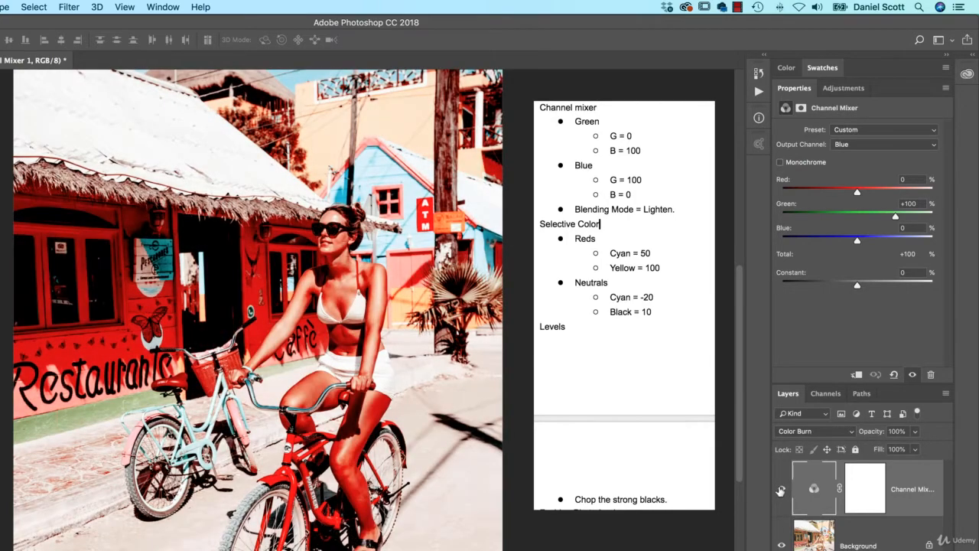
key(shift+minus)
key(shift+plus)
key(shift+plus)
key(shift+plus)
key(shift+plus)
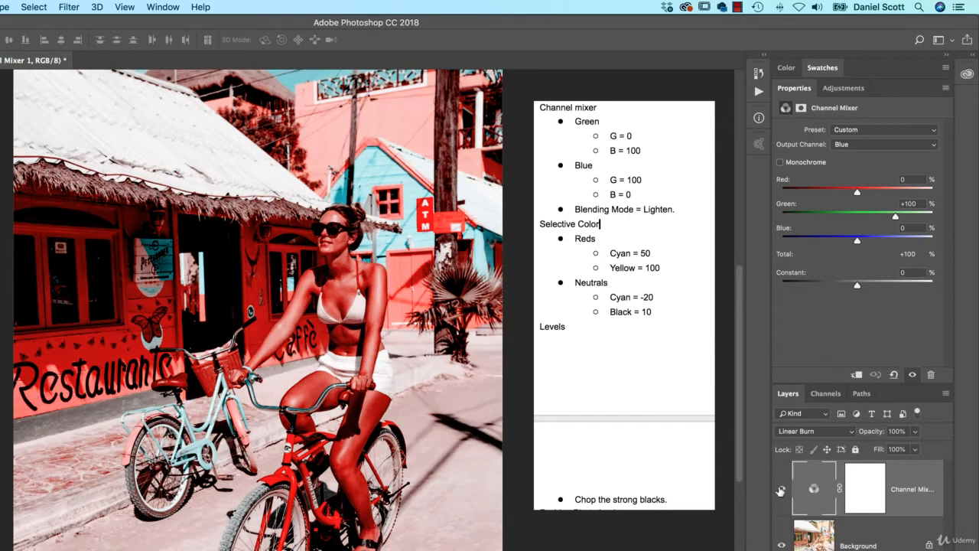
key(shift+plus)
key(shift+minus)
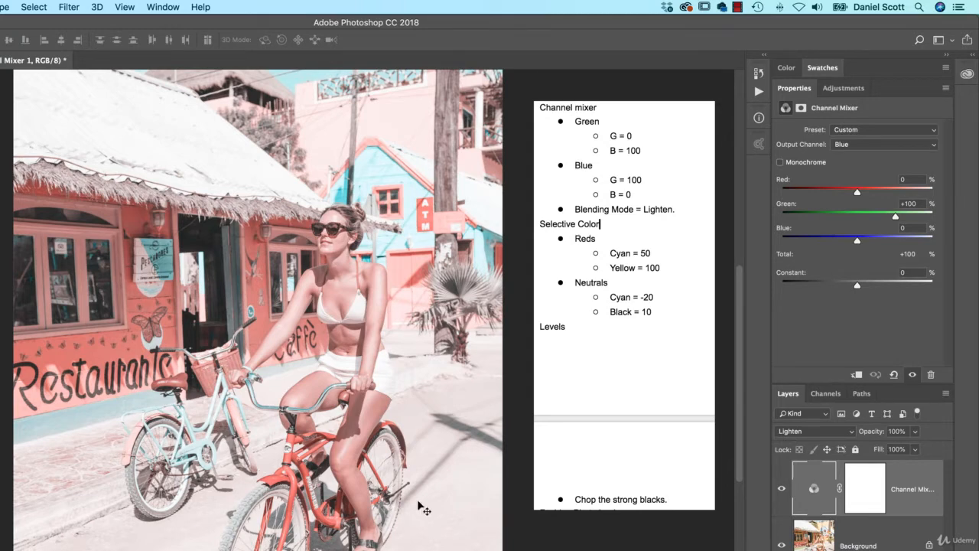
- Add a Selective Color adjustment and set Reds to Cyan +50 and Yellow +100
click(843, 88)
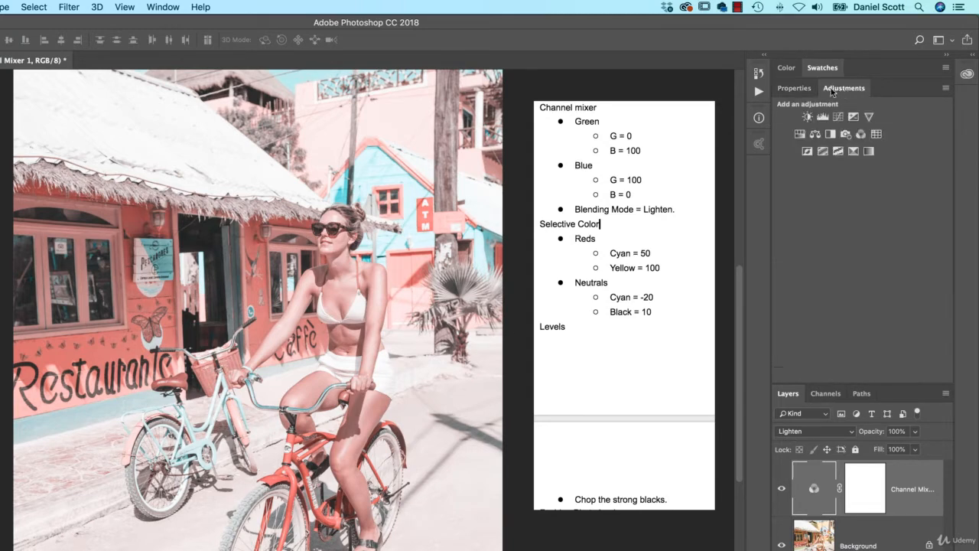
click(853, 151)
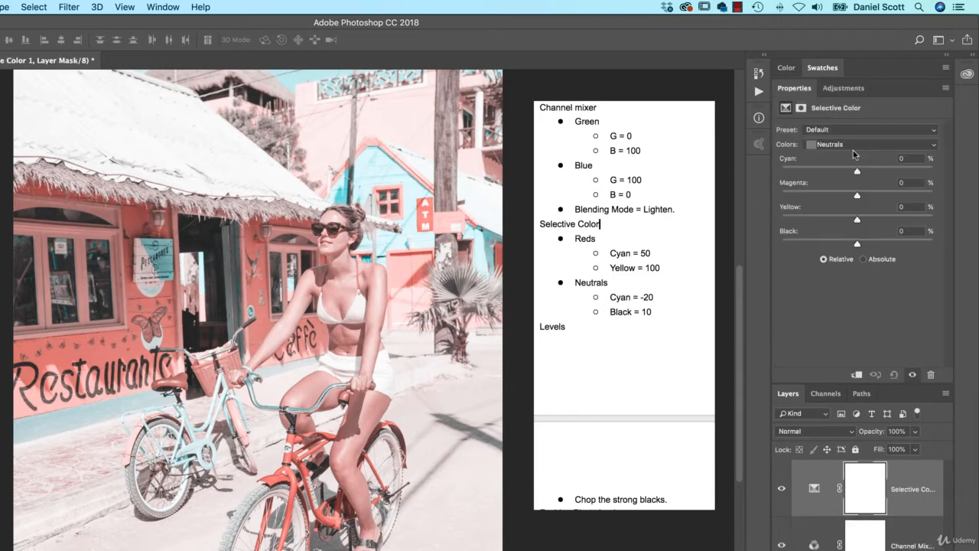
click(853, 147)
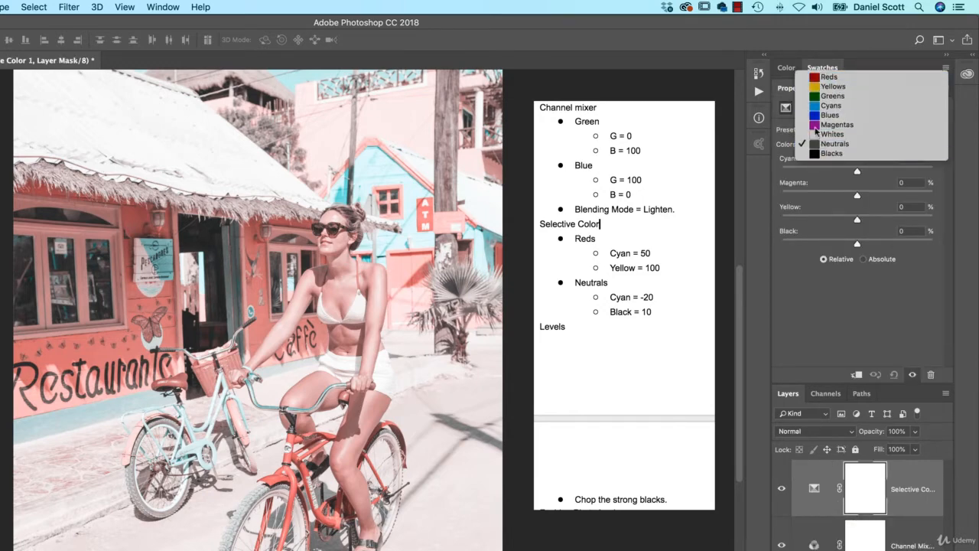
click(828, 76)
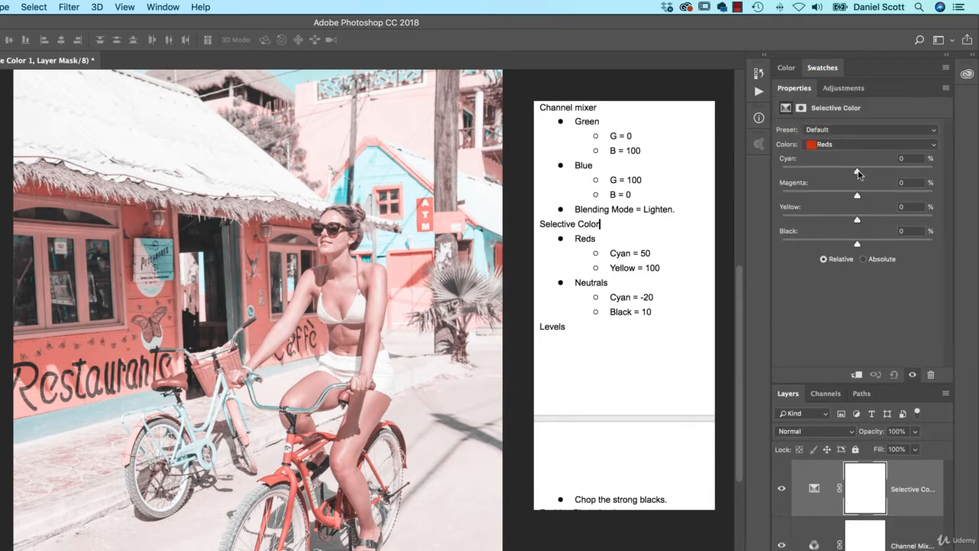
drag(857, 172, 896, 174)
drag(858, 220, 966, 229)
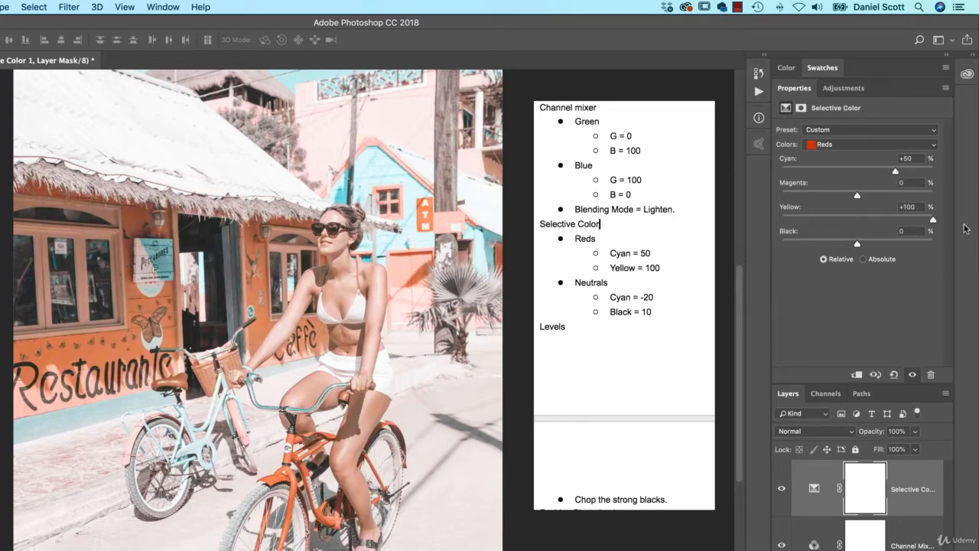
- On the Selective Color adjustment, set Neutrals to Cyan -18 and Black +18
click(847, 145)
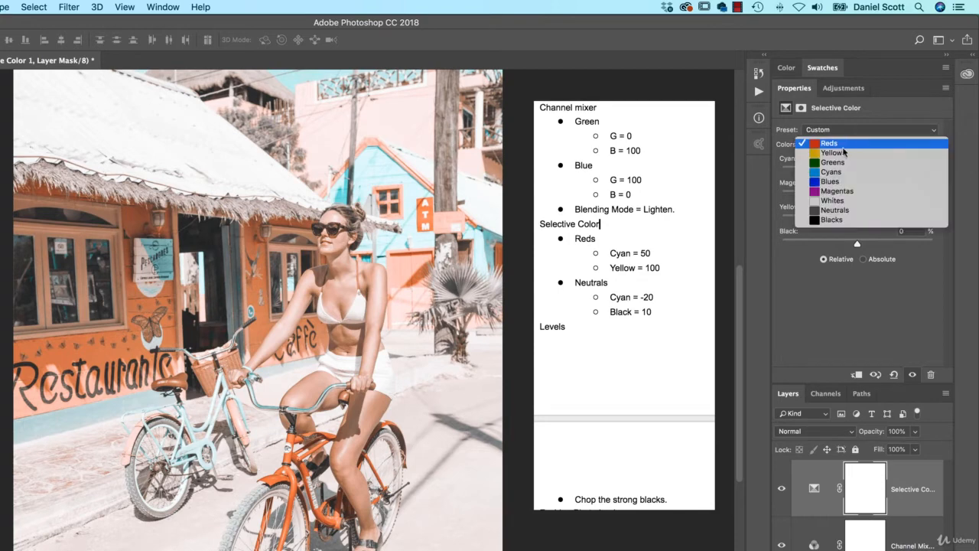
click(845, 212)
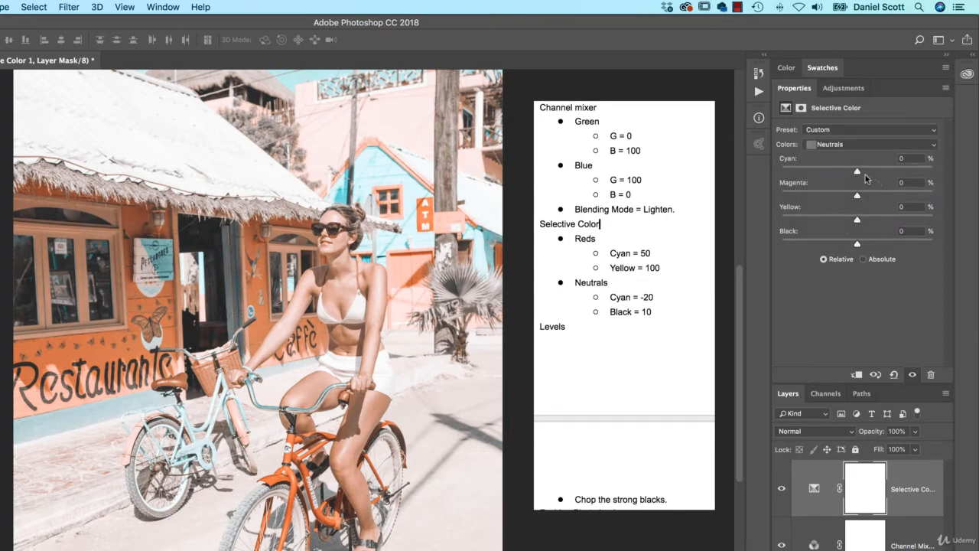
mouse_move(857, 171)
mouse_down()
mouse_move(816, 175)
mouse_move(854, 180)
mouse_move(838, 176)
mouse_up()
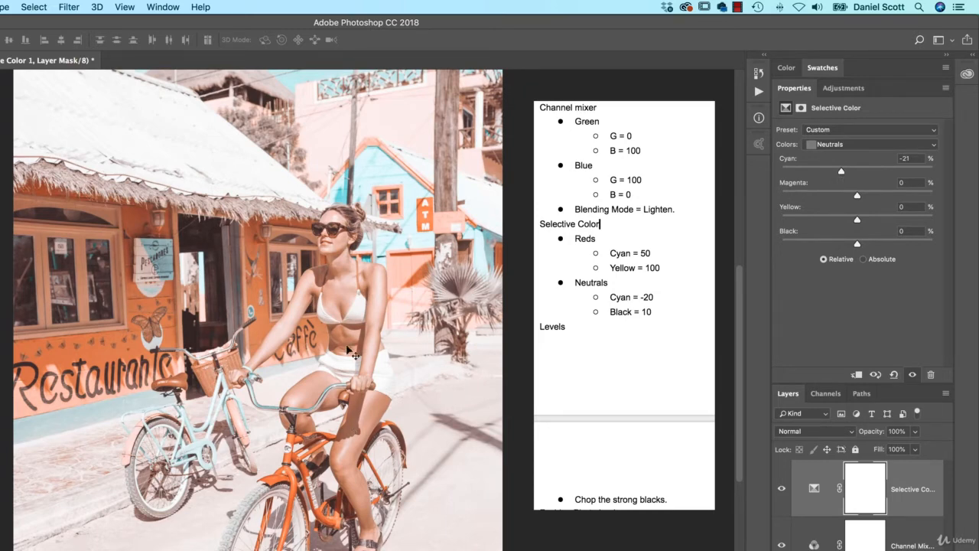
mouse_move(842, 171)
mouse_down()
mouse_move(875, 174)
mouse_move(834, 178)
mouse_move(893, 179)
mouse_move(830, 179)
mouse_move(865, 180)
mouse_move(842, 179)
mouse_up()
mouse_move(858, 245)
mouse_down()
mouse_move(868, 247)
mouse_move(847, 248)
mouse_move(870, 249)
mouse_up()
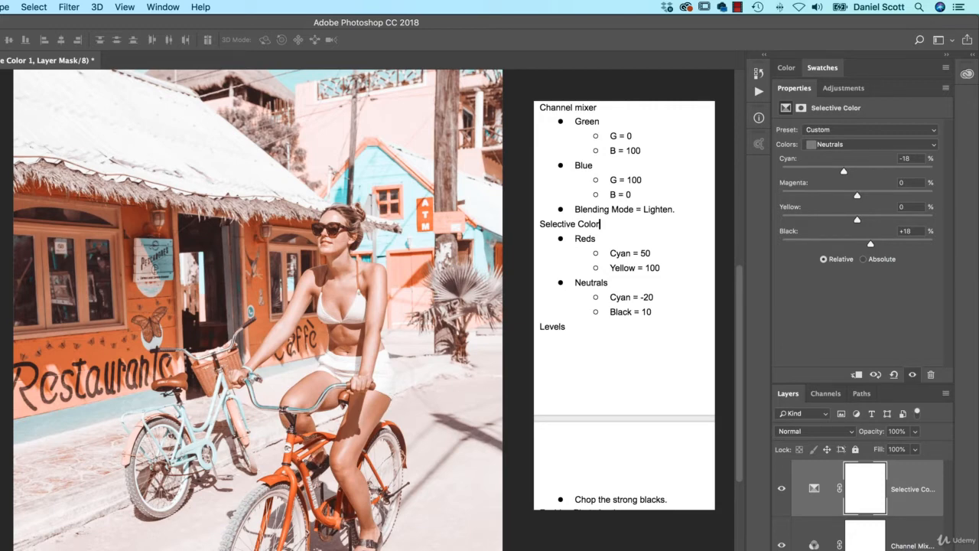
- Add a Levels adjustment layer, set its output black level to 30, and compare with the layer toggled on and off
click(843, 88)
click(822, 117)
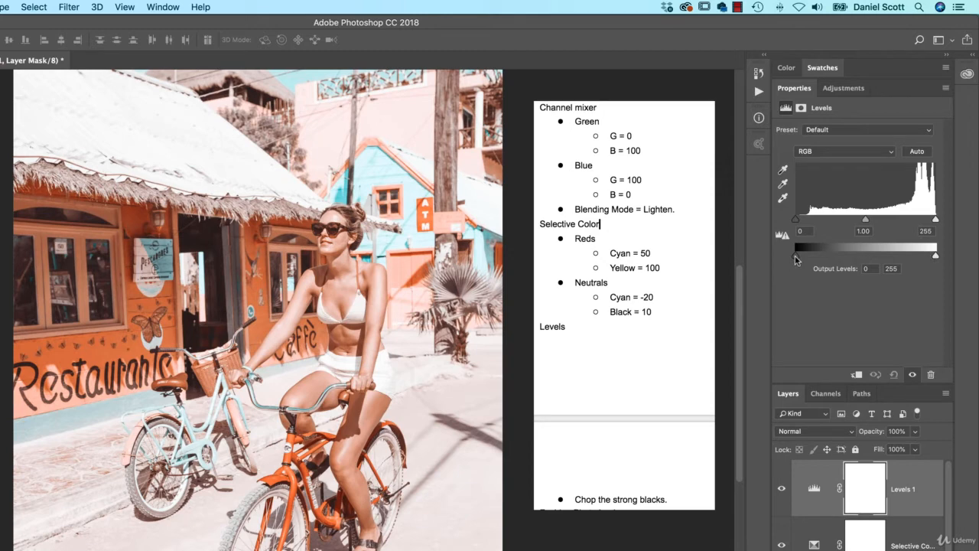
drag(796, 258, 812, 257)
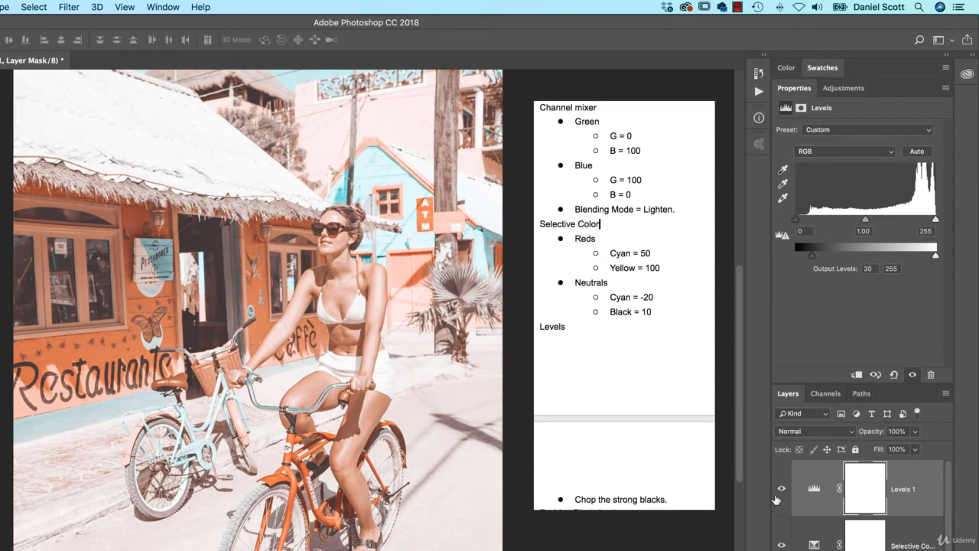
click(781, 490)
click(781, 489)
click(781, 490)
click(781, 490)
- Set the Levels output white level to 221, comparing with the Levels layer toggled on and off
drag(936, 256, 918, 258)
click(781, 490)
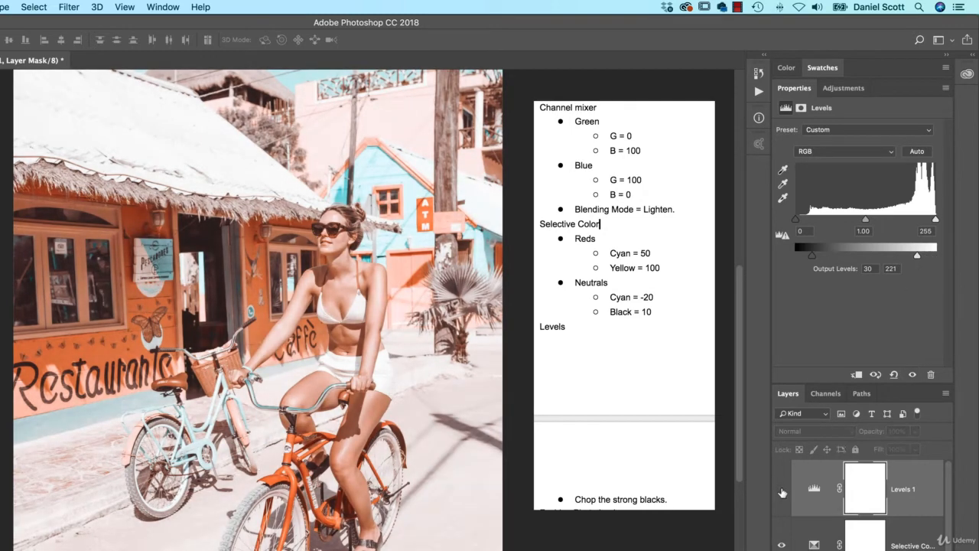
click(781, 489)
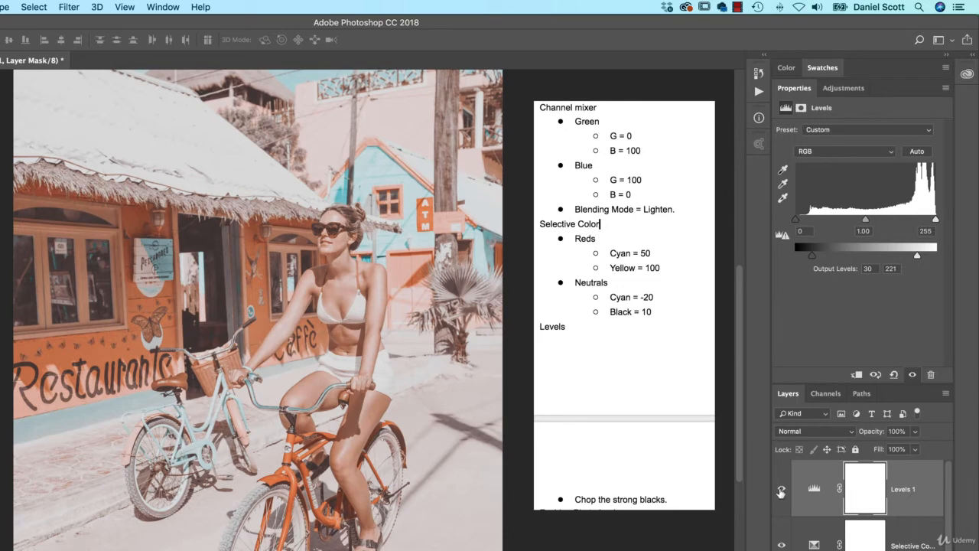
click(781, 489)
click(781, 489)
click(781, 490)
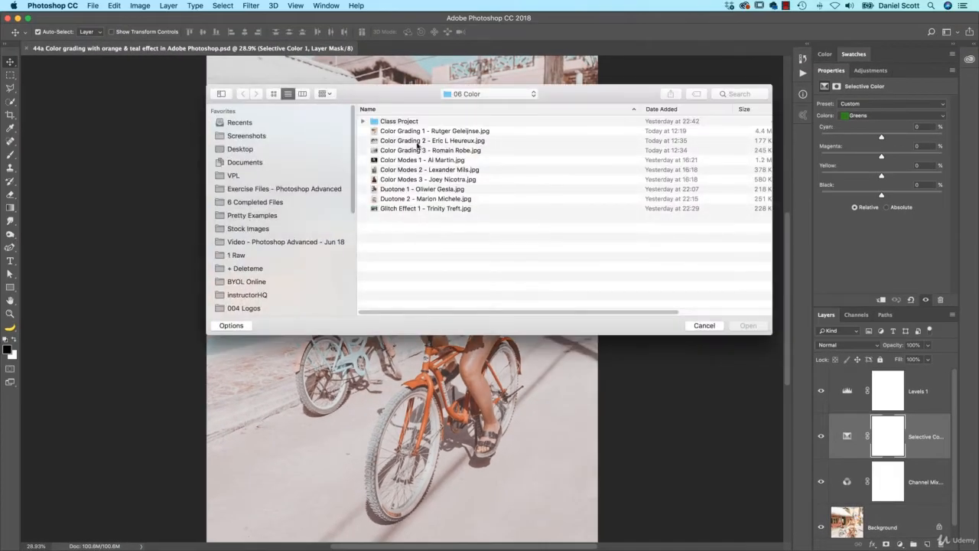
- Open Color Grading 2 - Eric L Heureux.jpg and Color Grading 3 - Romain Robe.jpg together
click(417, 142)
shift+click(419, 151)
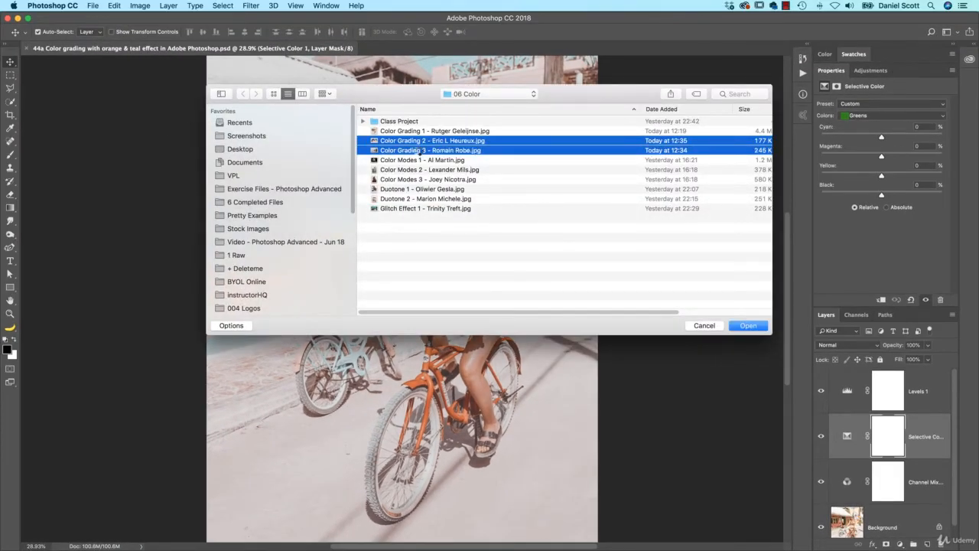
key(Return)
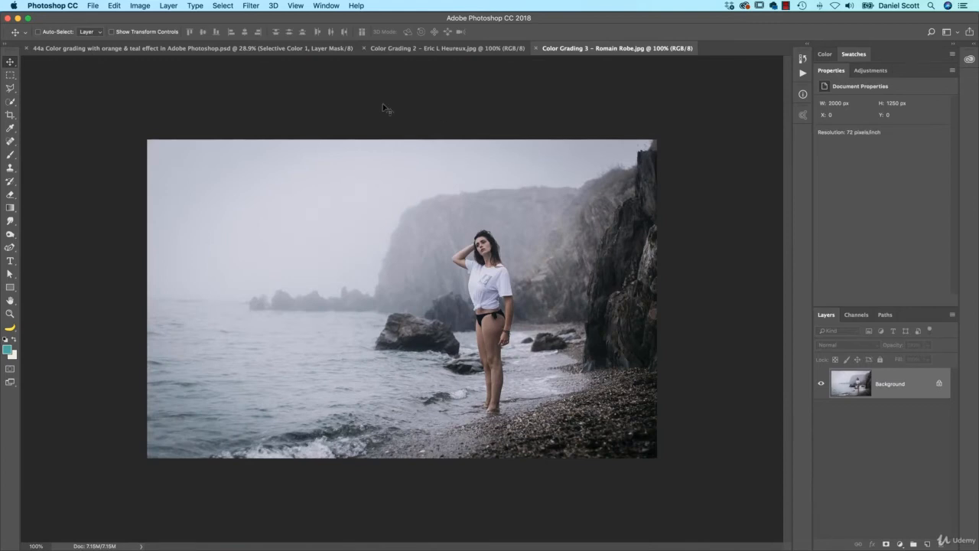
- Copy the Levels, Selective Color and Channel Mixer layers from the street photo onto the Color Grading 2 image
click(115, 47)
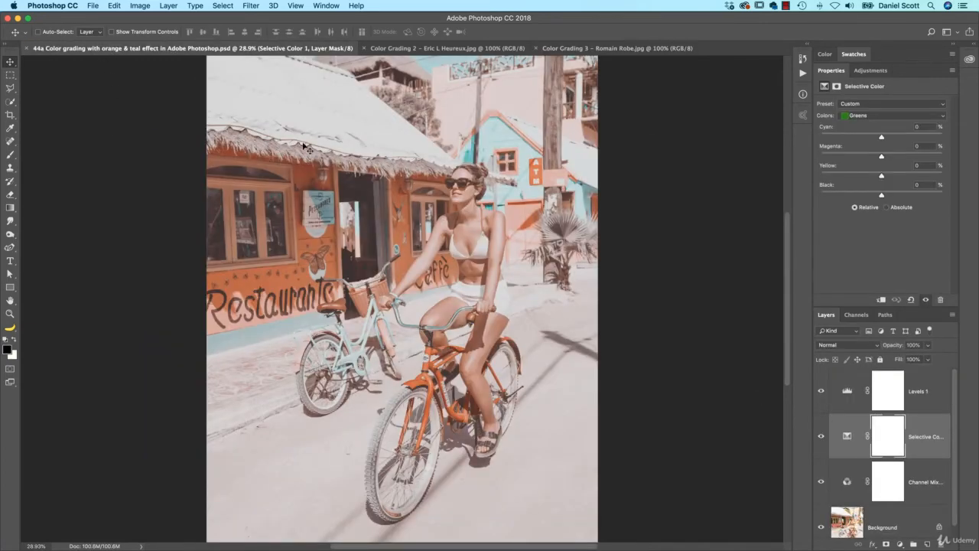
click(917, 398)
shift+click(922, 479)
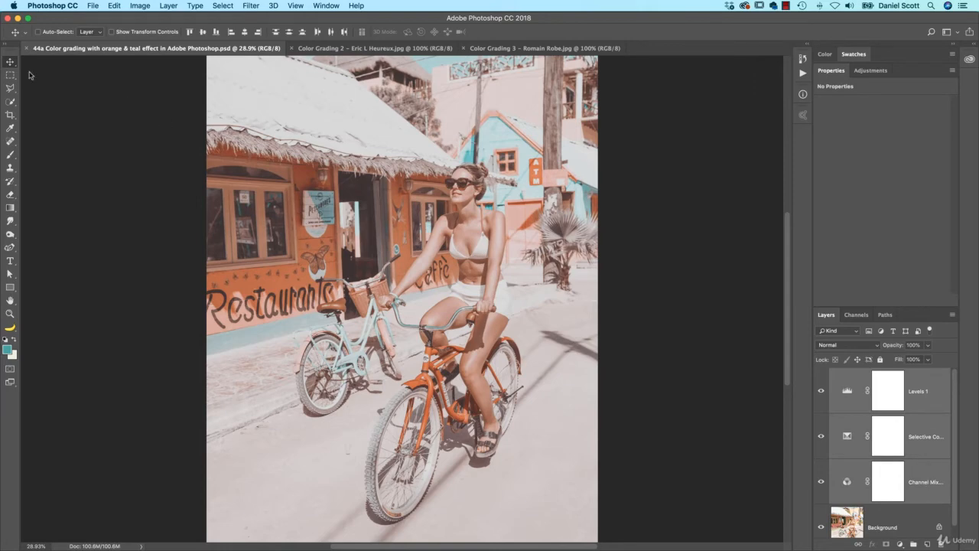
drag(356, 329, 372, 49)
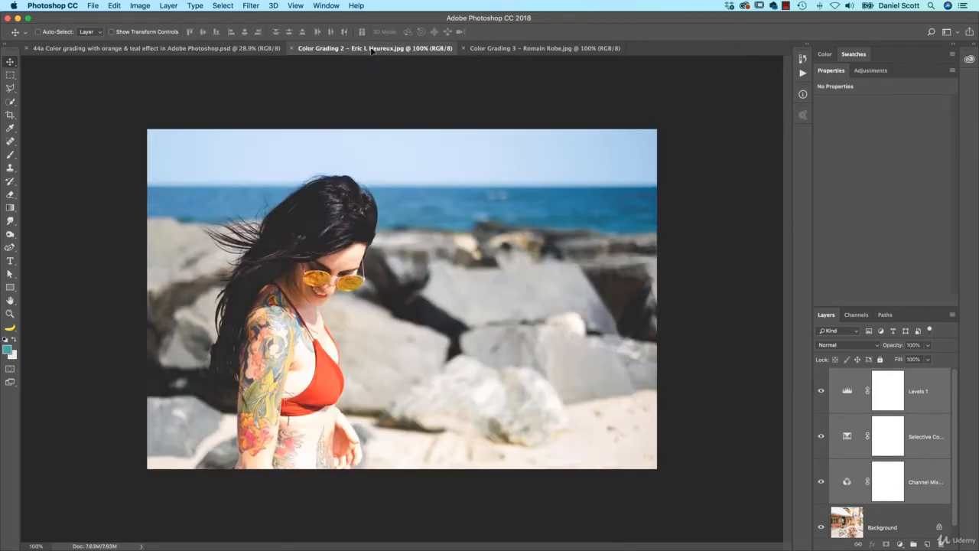
drag(381, 206, 380, 206)
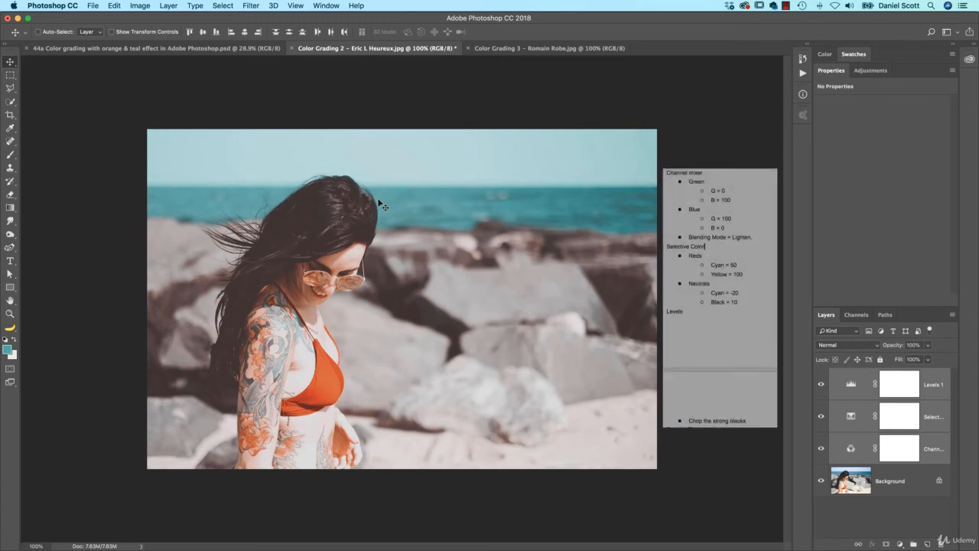
mouse_move(820, 385)
mouse_down()
mouse_move(824, 456)
mouse_move(824, 396)
mouse_up()
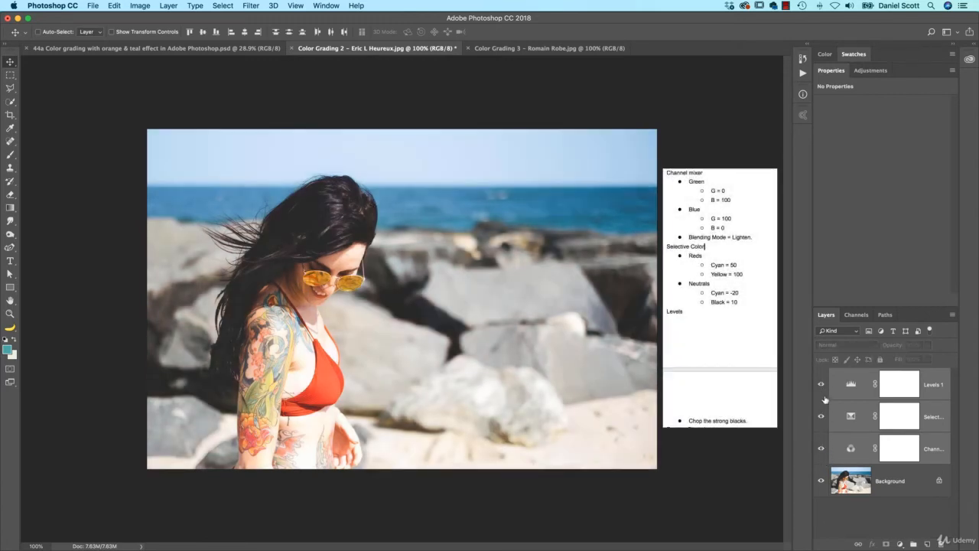
- Copy the three adjustment layers onto the Color Grading 3 image and compare the three graded documents
click(557, 49)
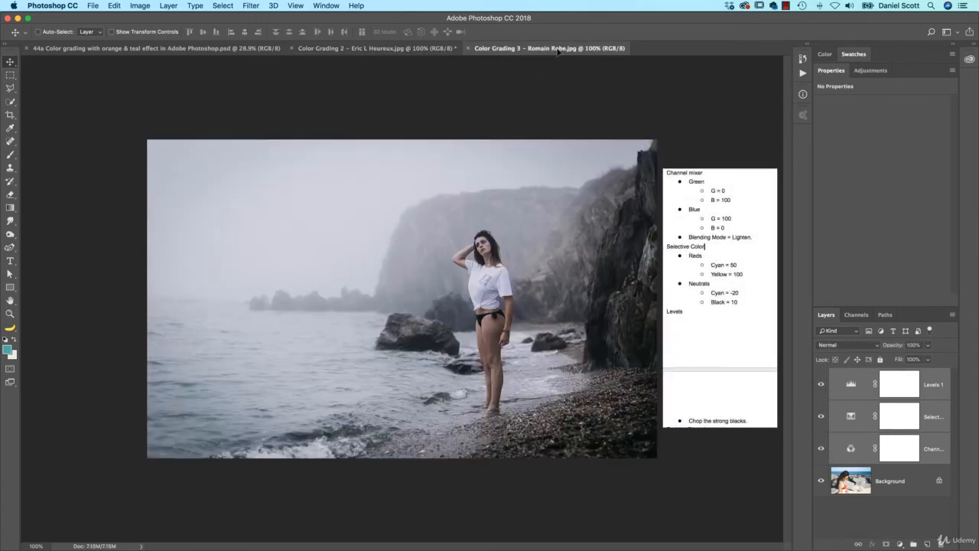
drag(443, 289, 445, 291)
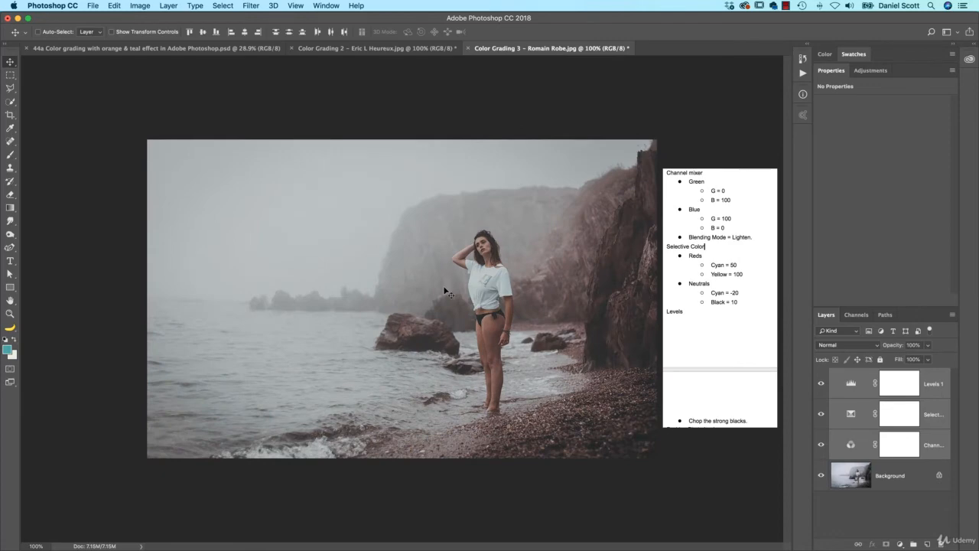
click(174, 48)
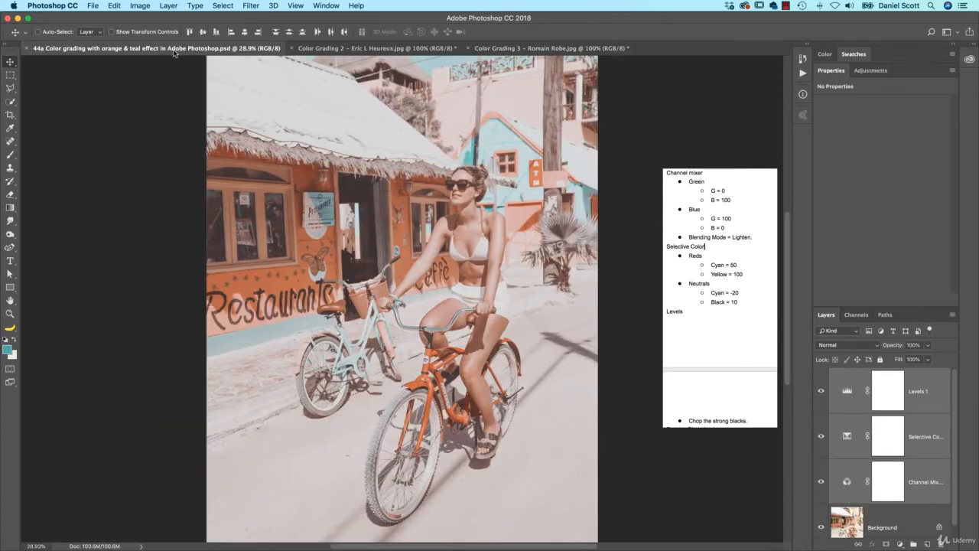
click(379, 49)
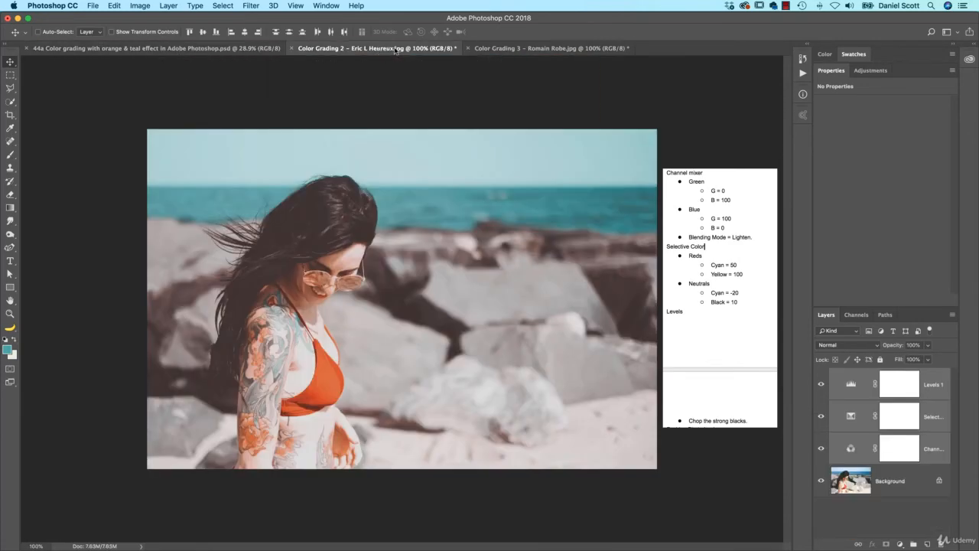
click(551, 48)
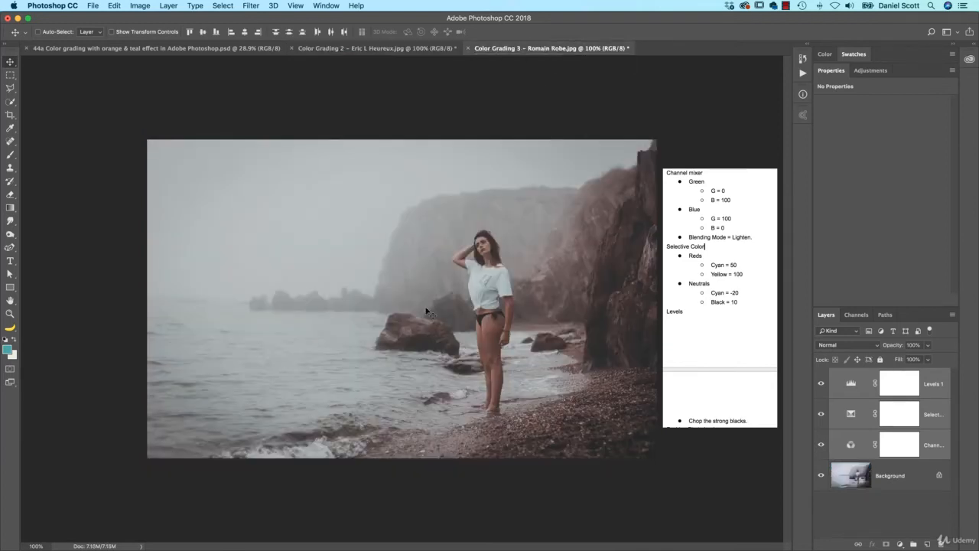
- On the Color Grading 3 image's Selective Color layer, lower the Reds Cyan value
click(933, 416)
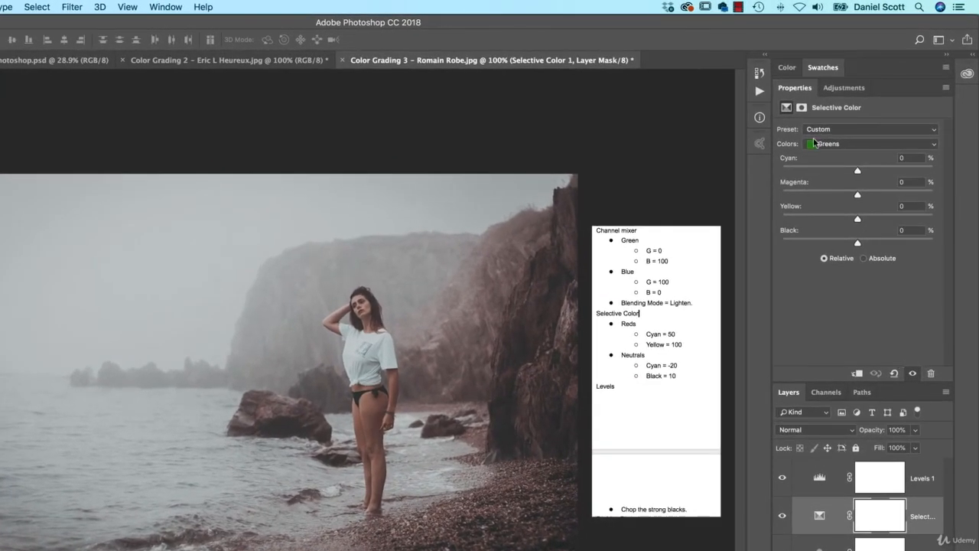
click(848, 116)
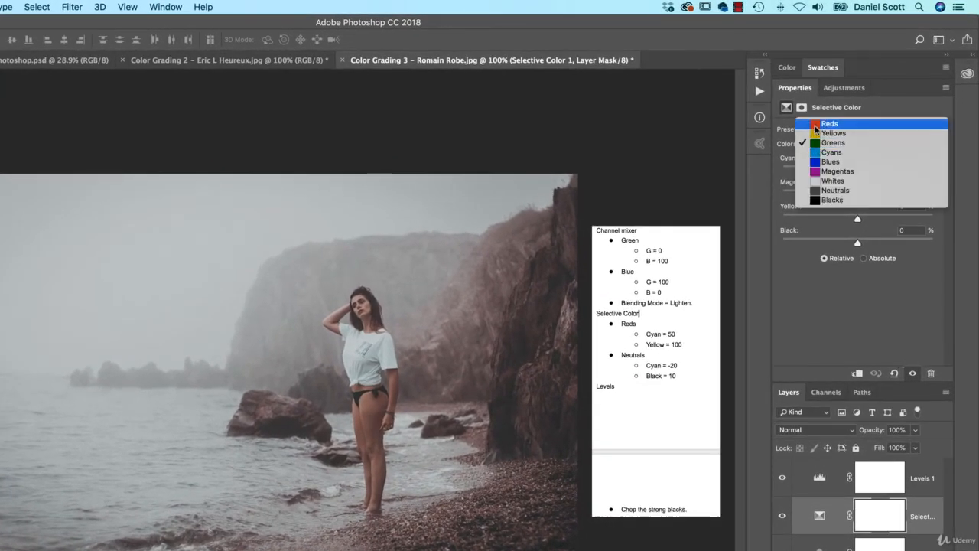
click(817, 124)
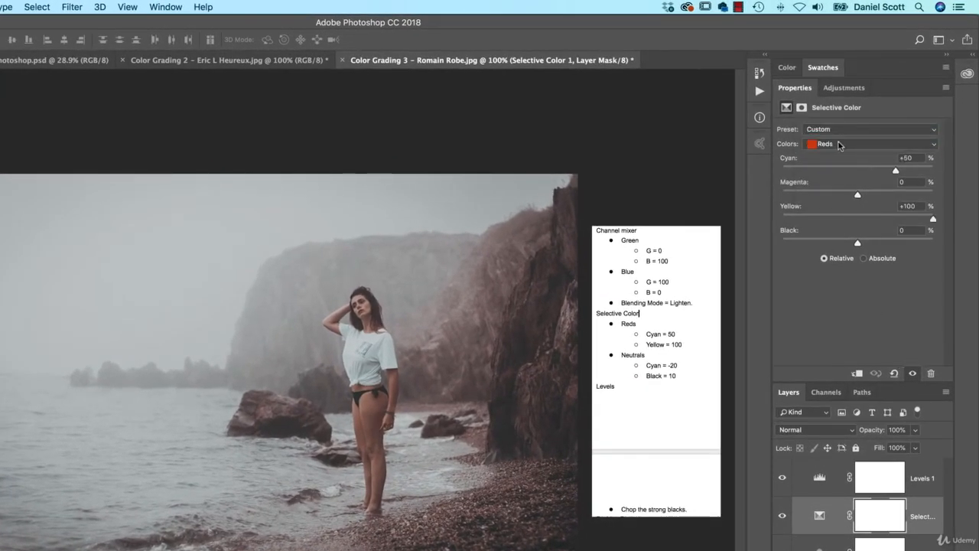
drag(896, 169, 839, 181)
- Set the Selective Color Neutrals to Cyan -22 and Black +8
click(814, 143)
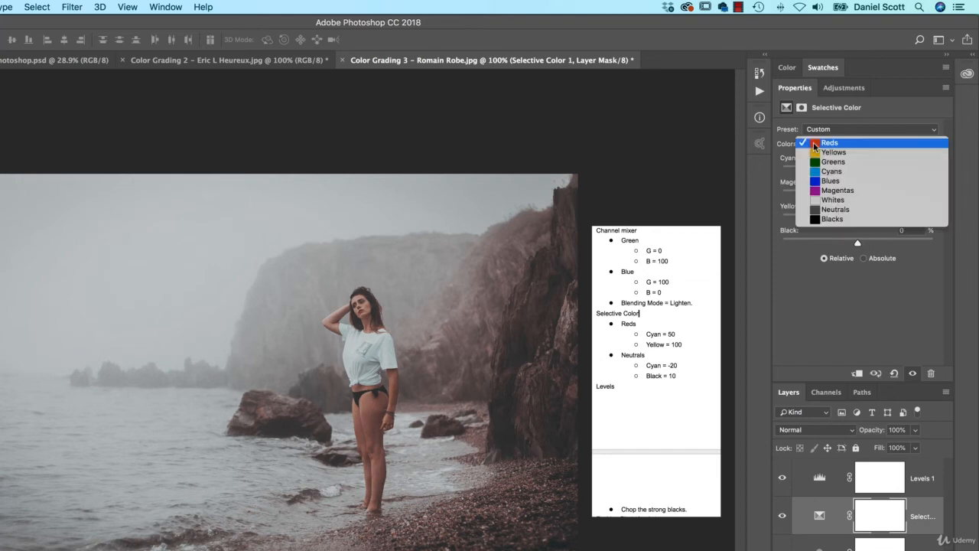
click(836, 210)
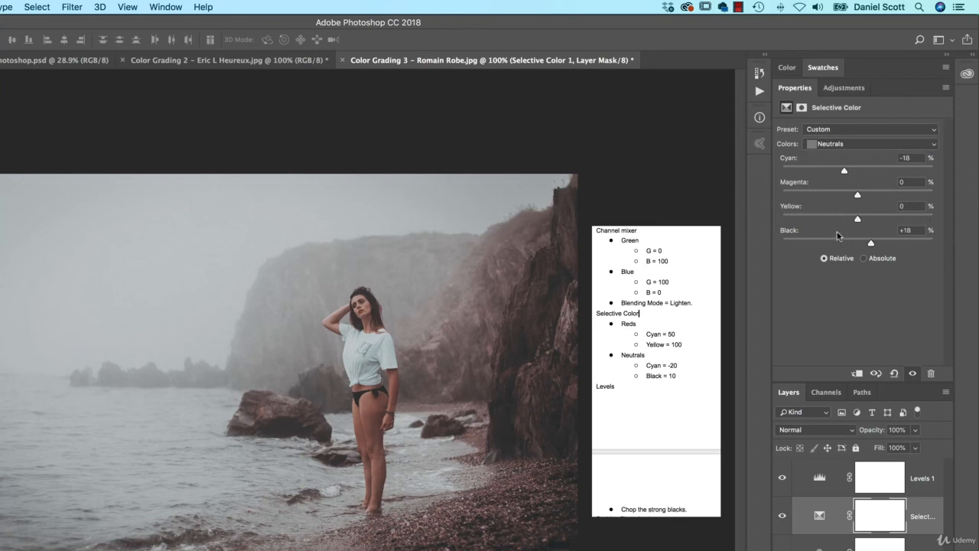
mouse_move(845, 170)
mouse_down()
mouse_move(803, 170)
mouse_move(899, 170)
mouse_move(844, 172)
mouse_up()
mouse_move(870, 242)
mouse_down()
mouse_move(905, 244)
mouse_move(842, 245)
mouse_move(863, 244)
mouse_up()
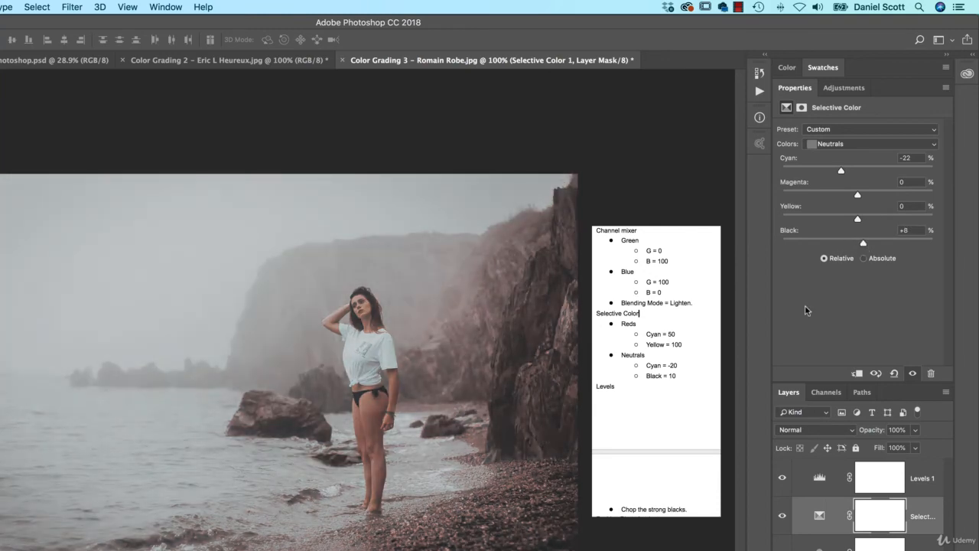
- Compare the Color Grading 3 image with its adjustment layers hidden and shown
click(781, 516)
click(782, 516)
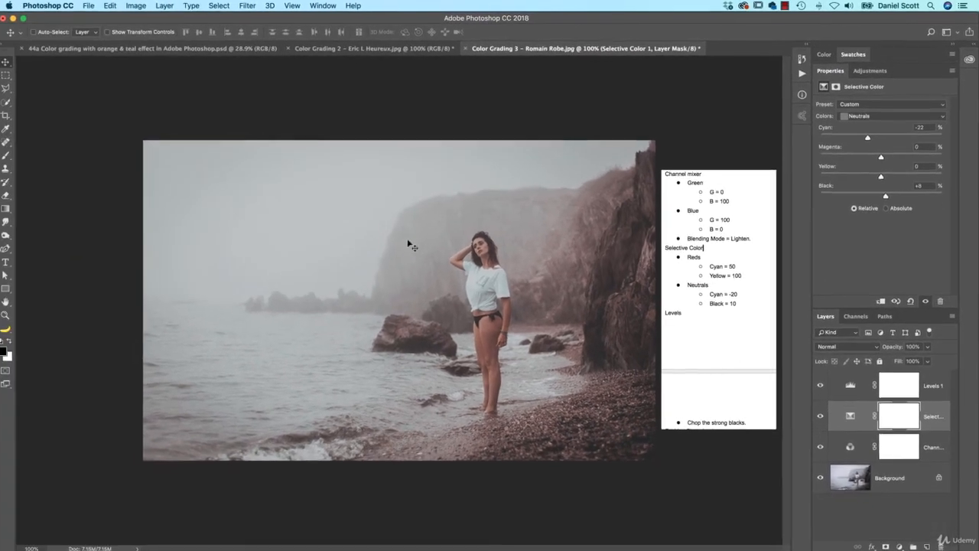
drag(819, 385, 820, 449)
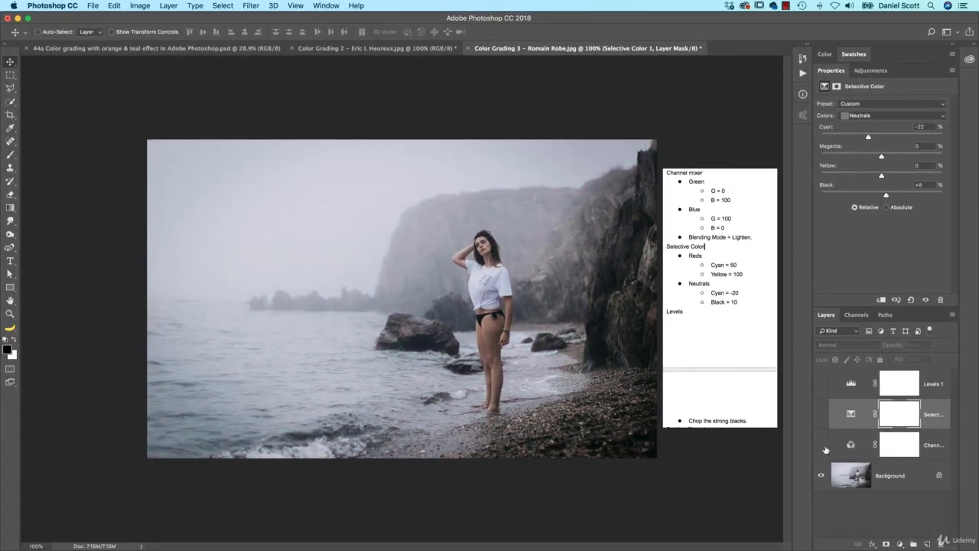
click(383, 47)
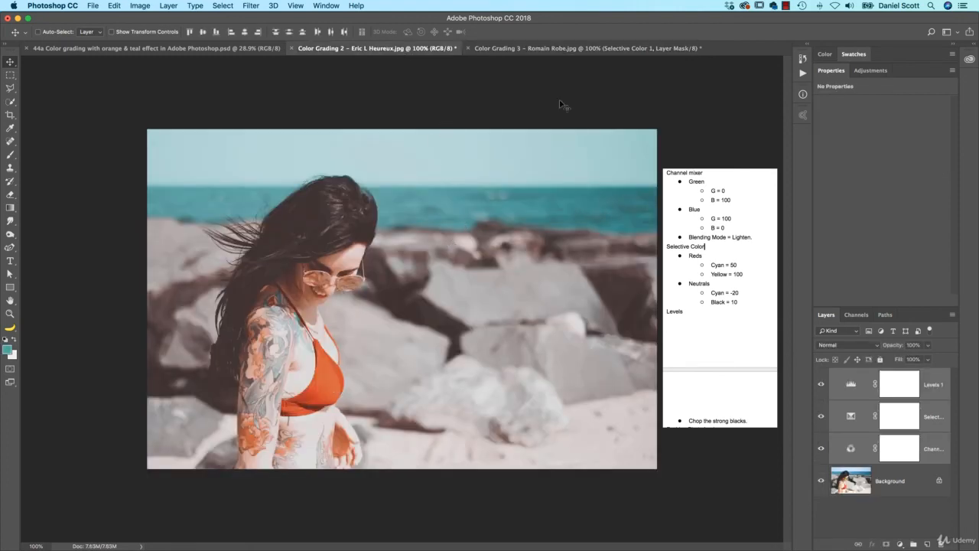
click(561, 50)
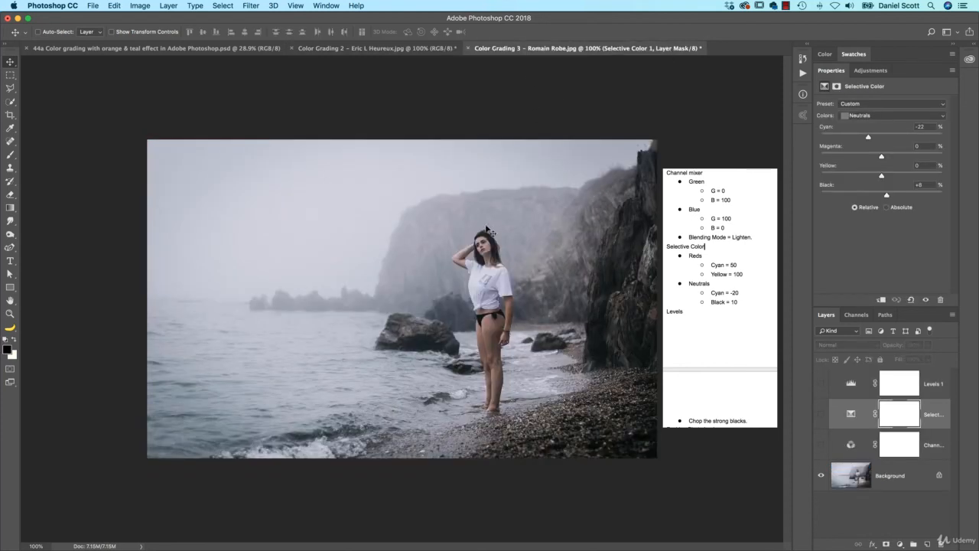
drag(821, 442, 818, 393)
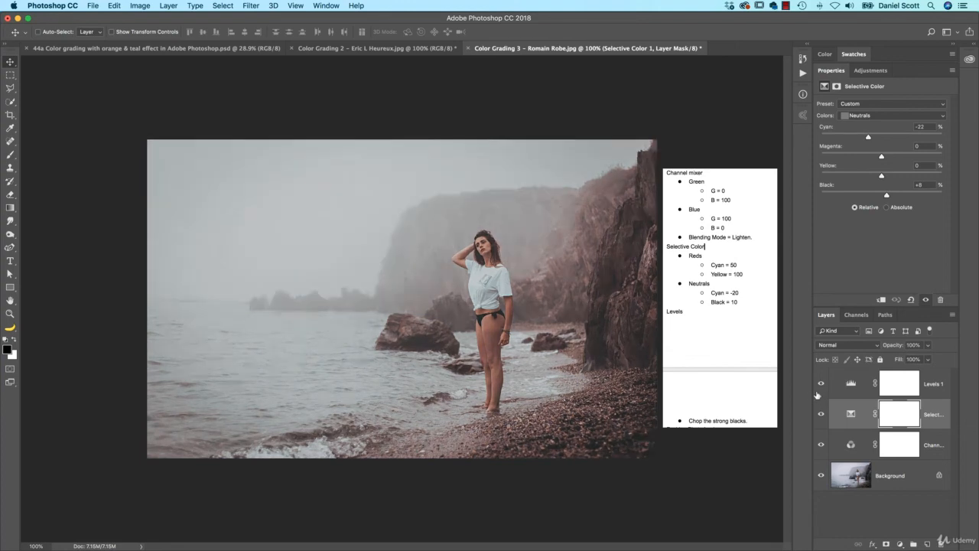
click(822, 387)
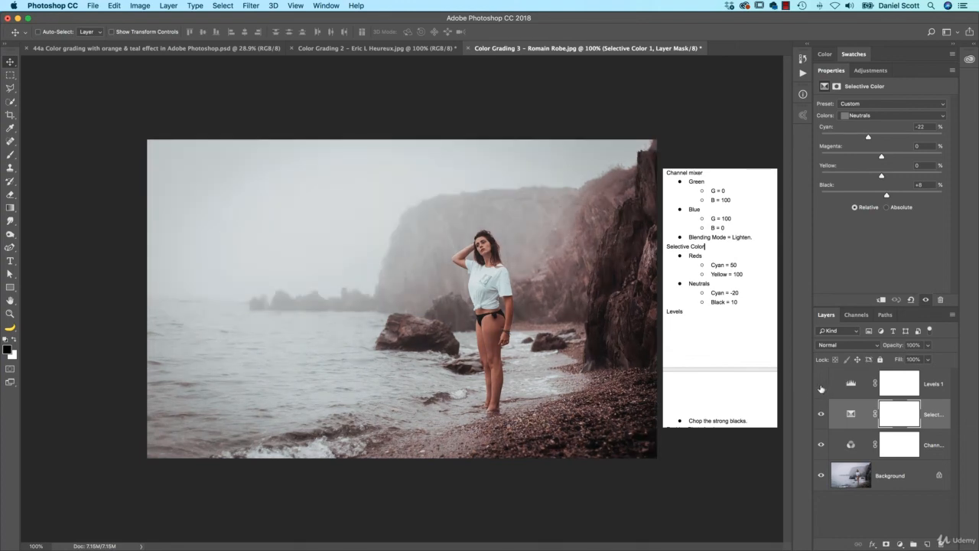